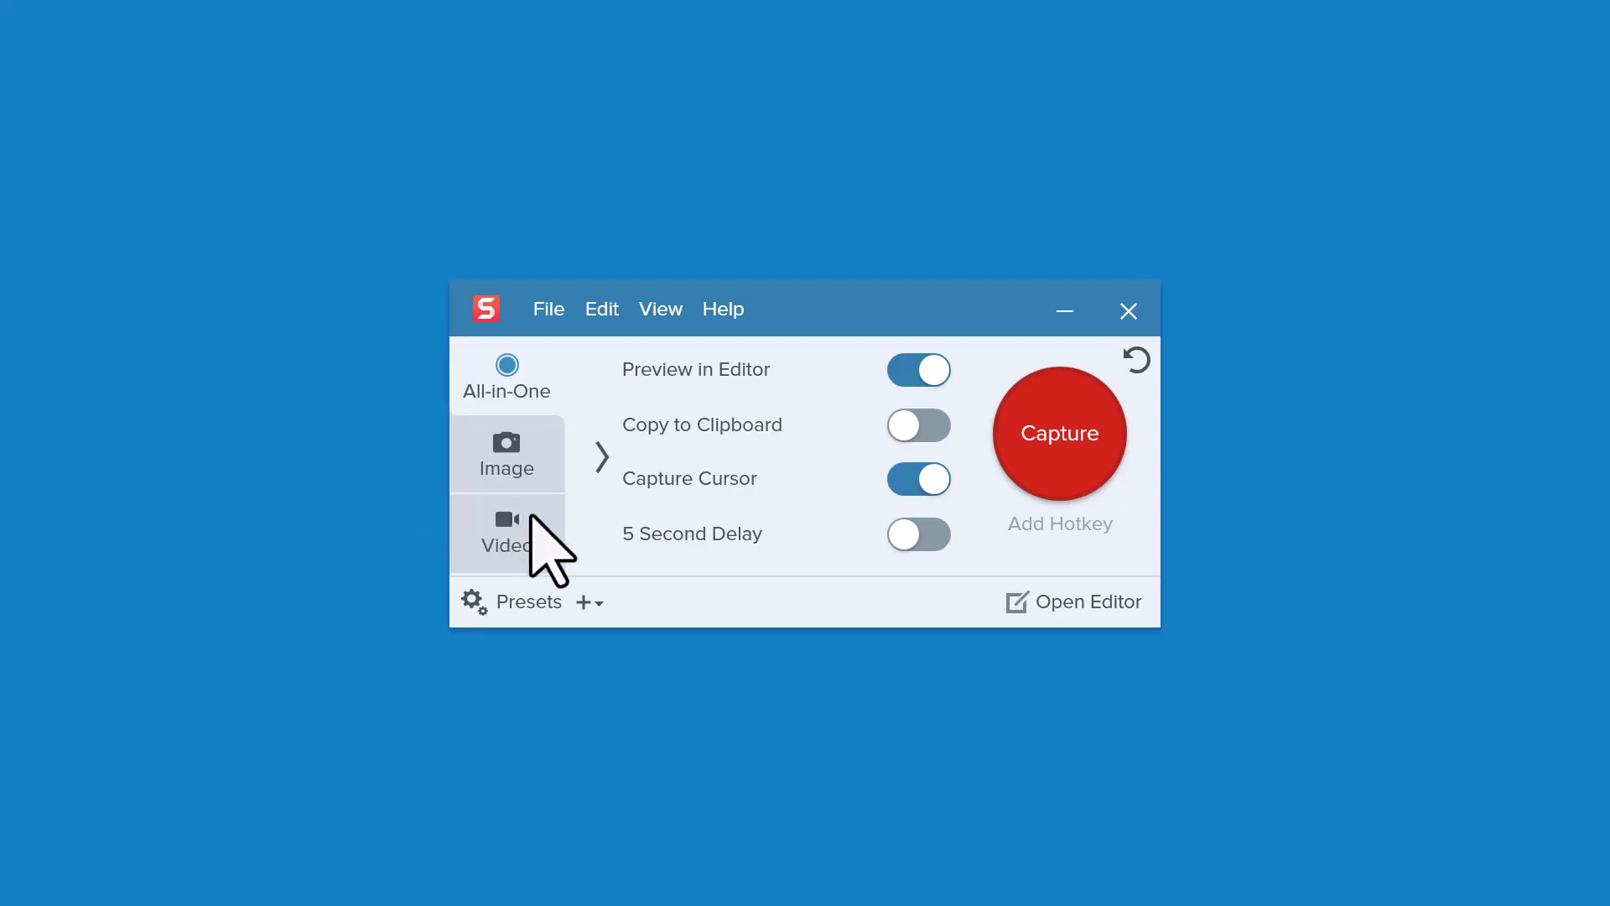
- Switch Snagit to Video capture and check the cursor capture options
click(530, 516)
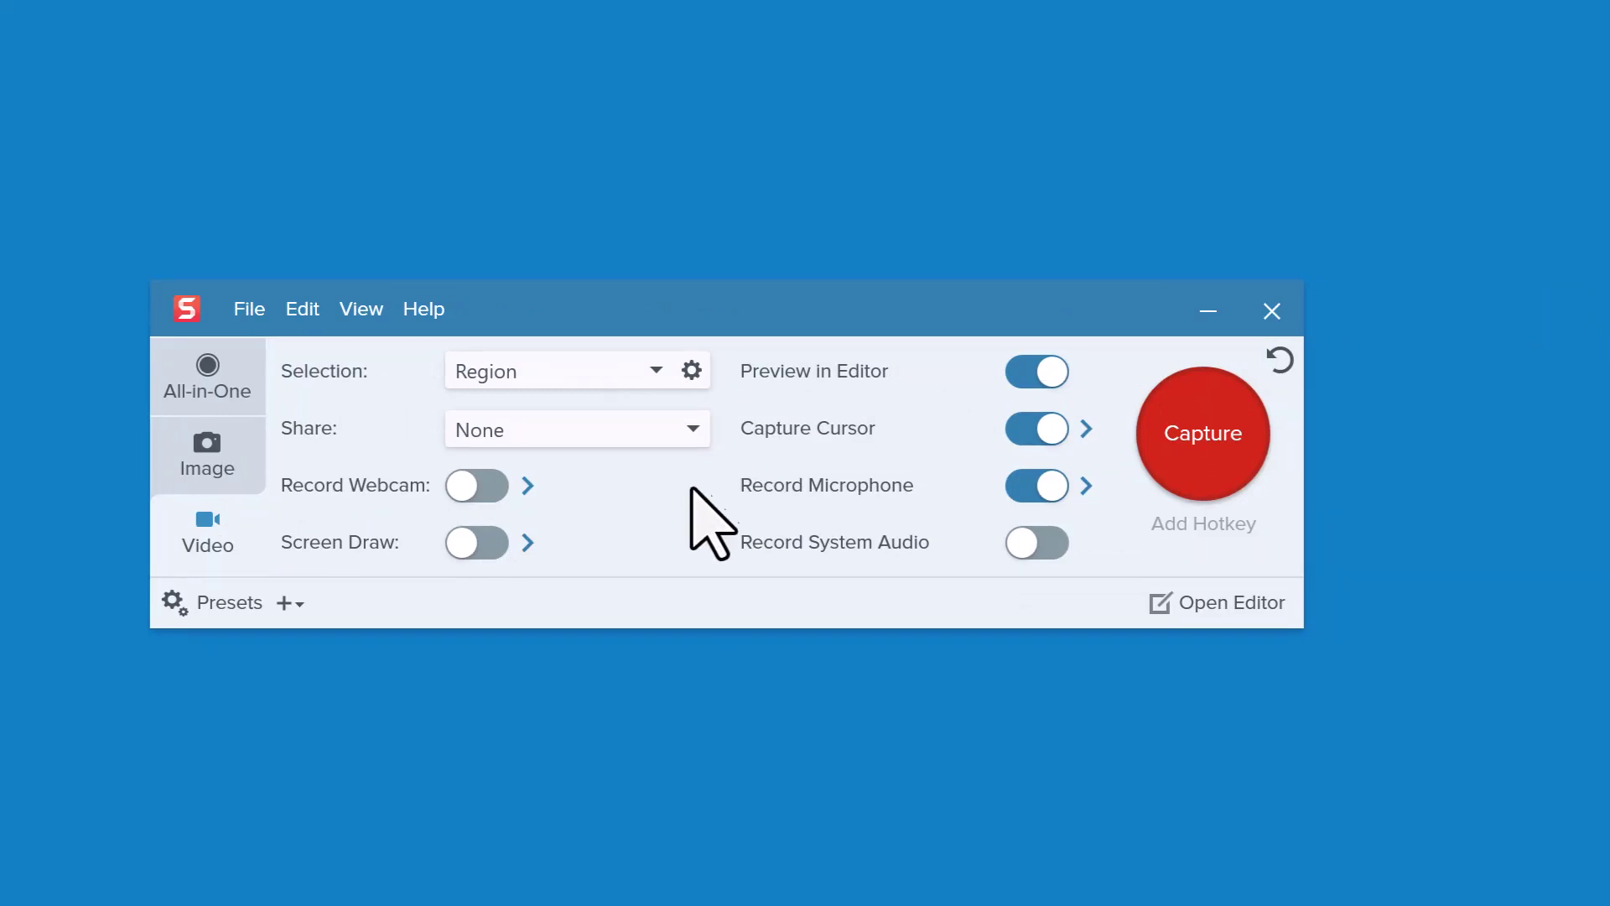
click(1080, 428)
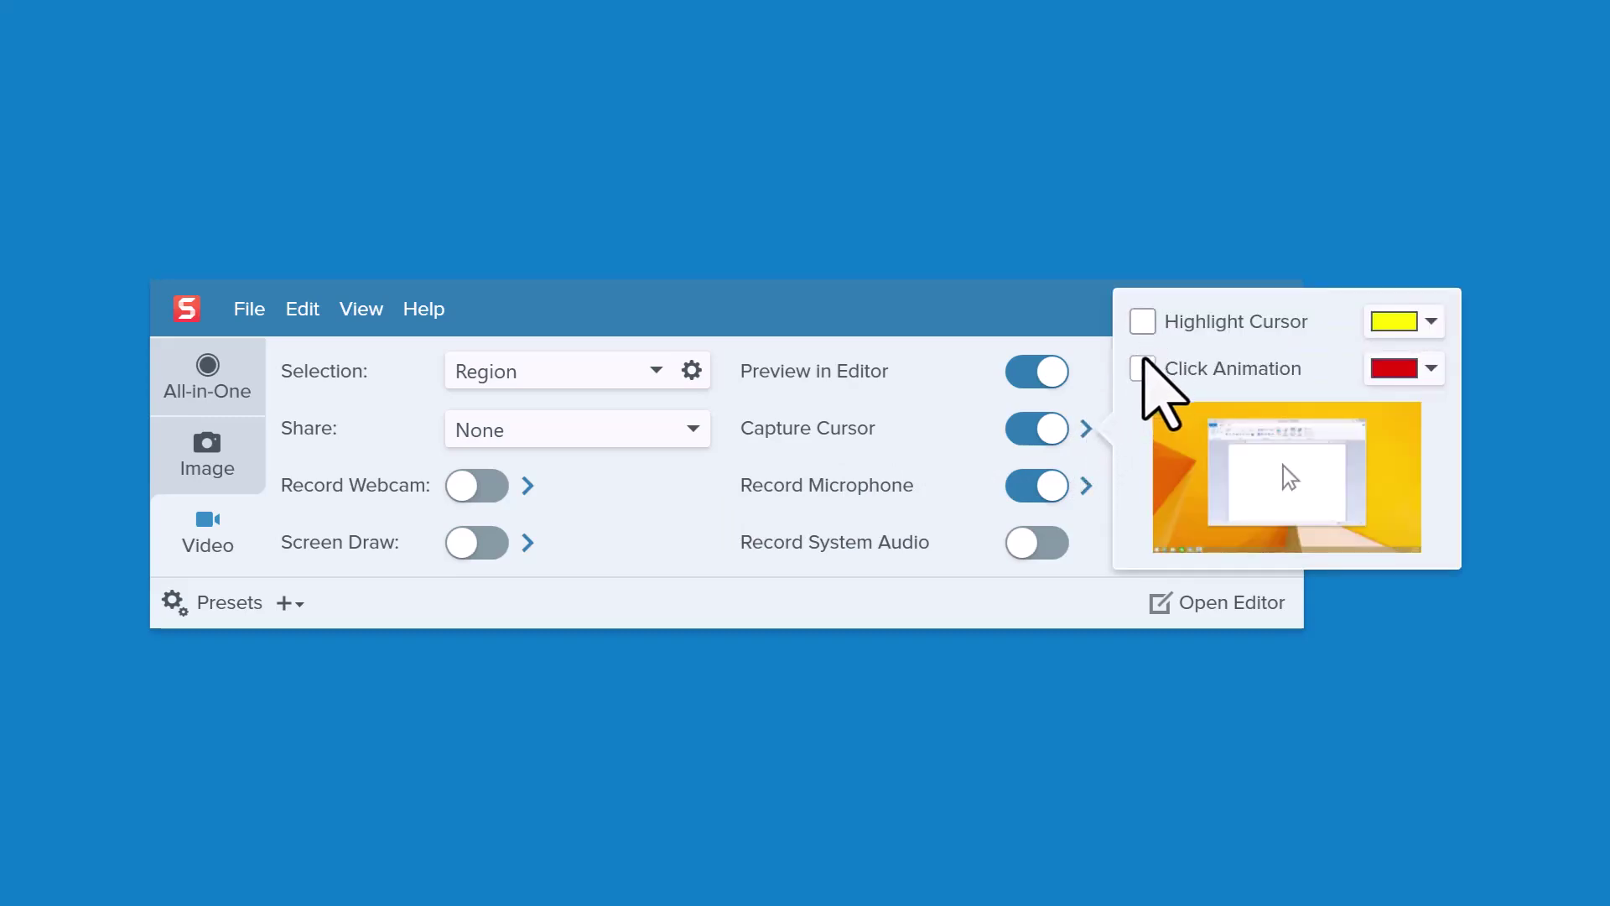
click(1085, 429)
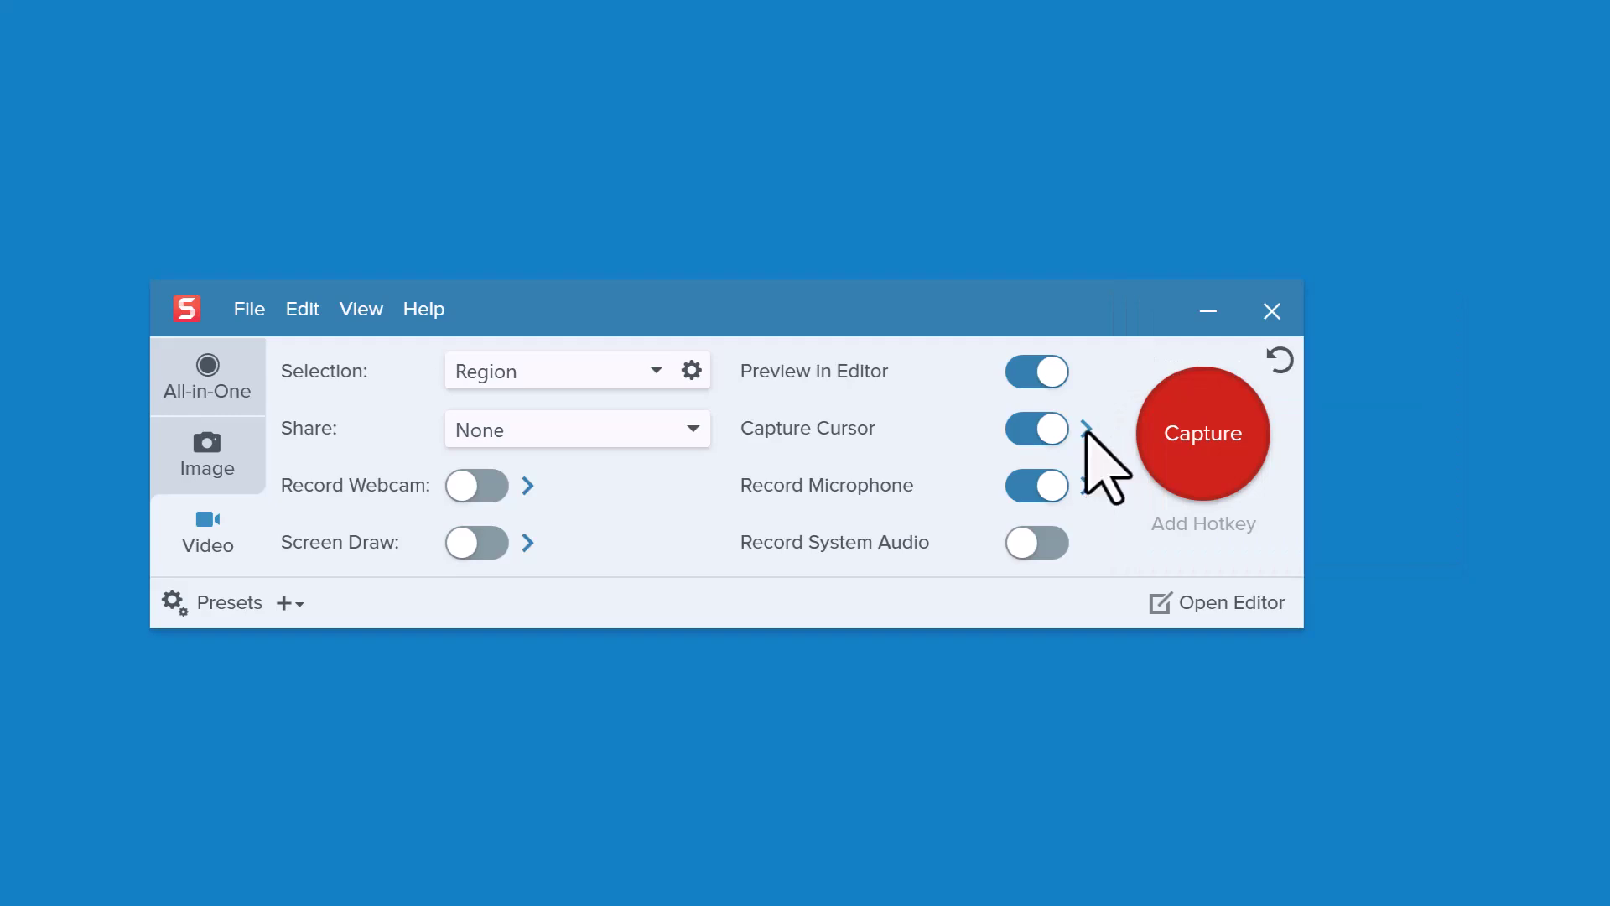
- Keep Microphone (Yeti X) as the input and leave system audio recording off
click(1086, 486)
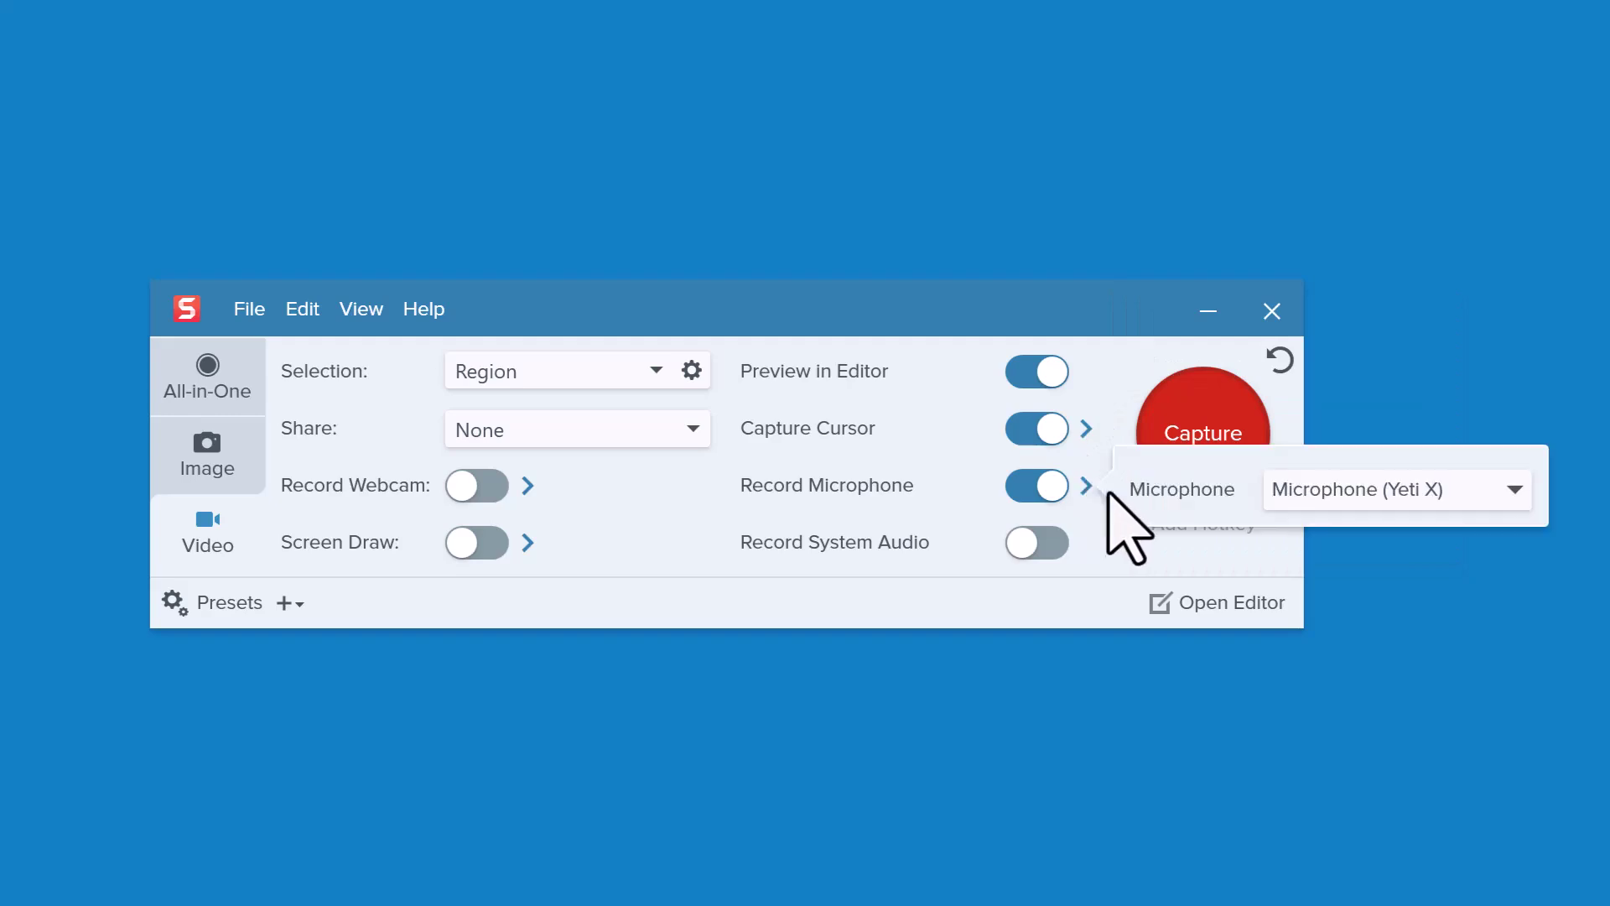
click(1426, 489)
click(1512, 605)
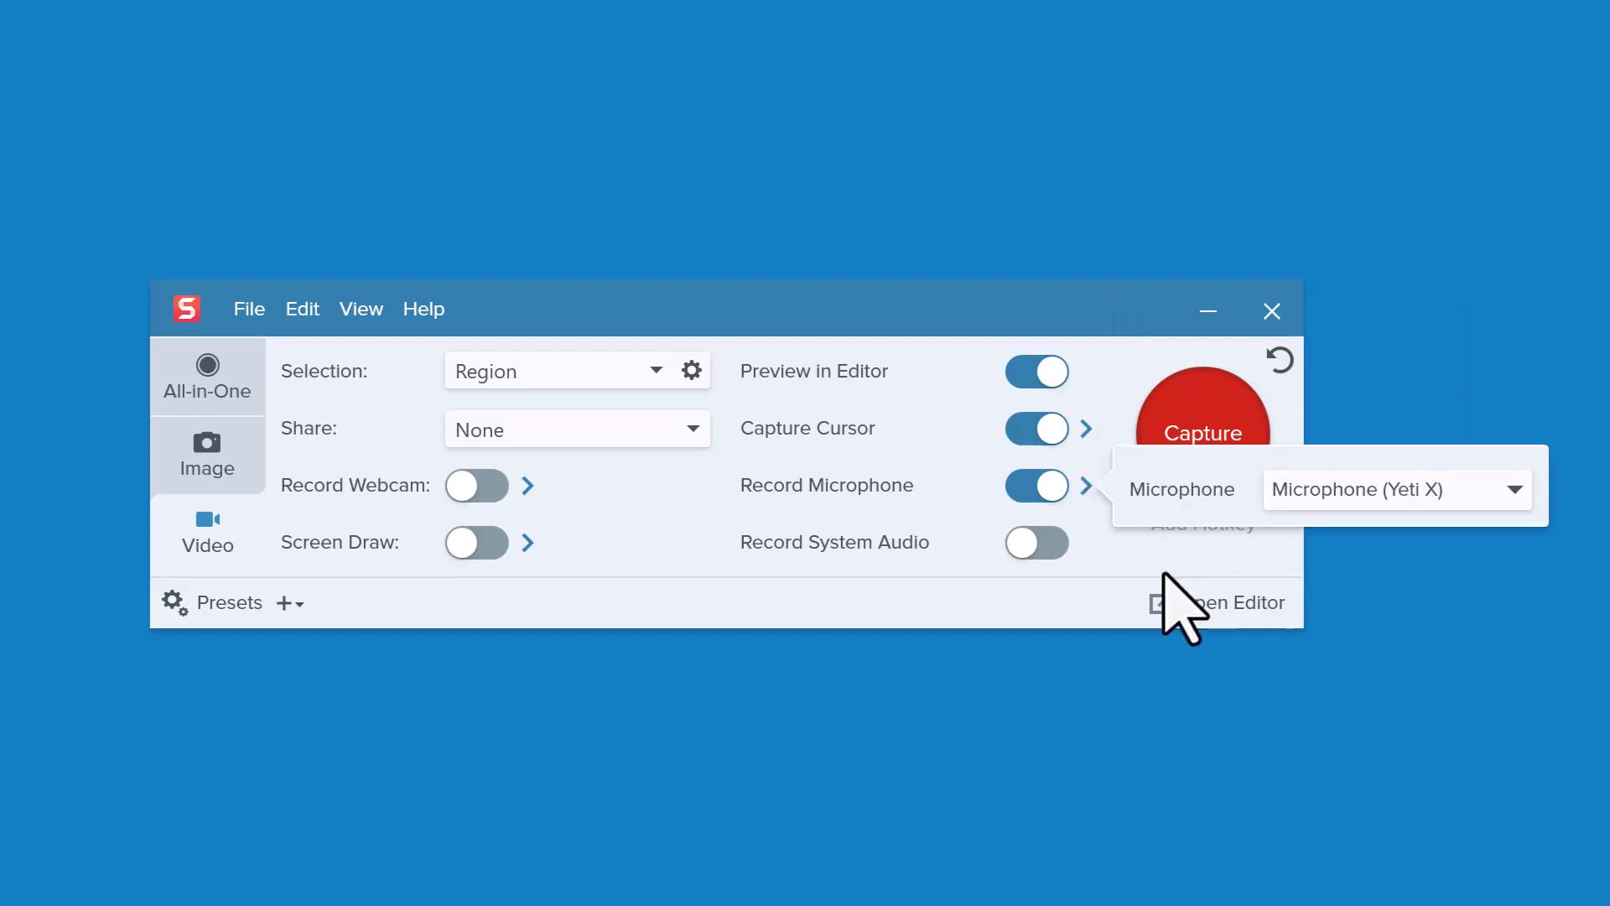
click(1052, 549)
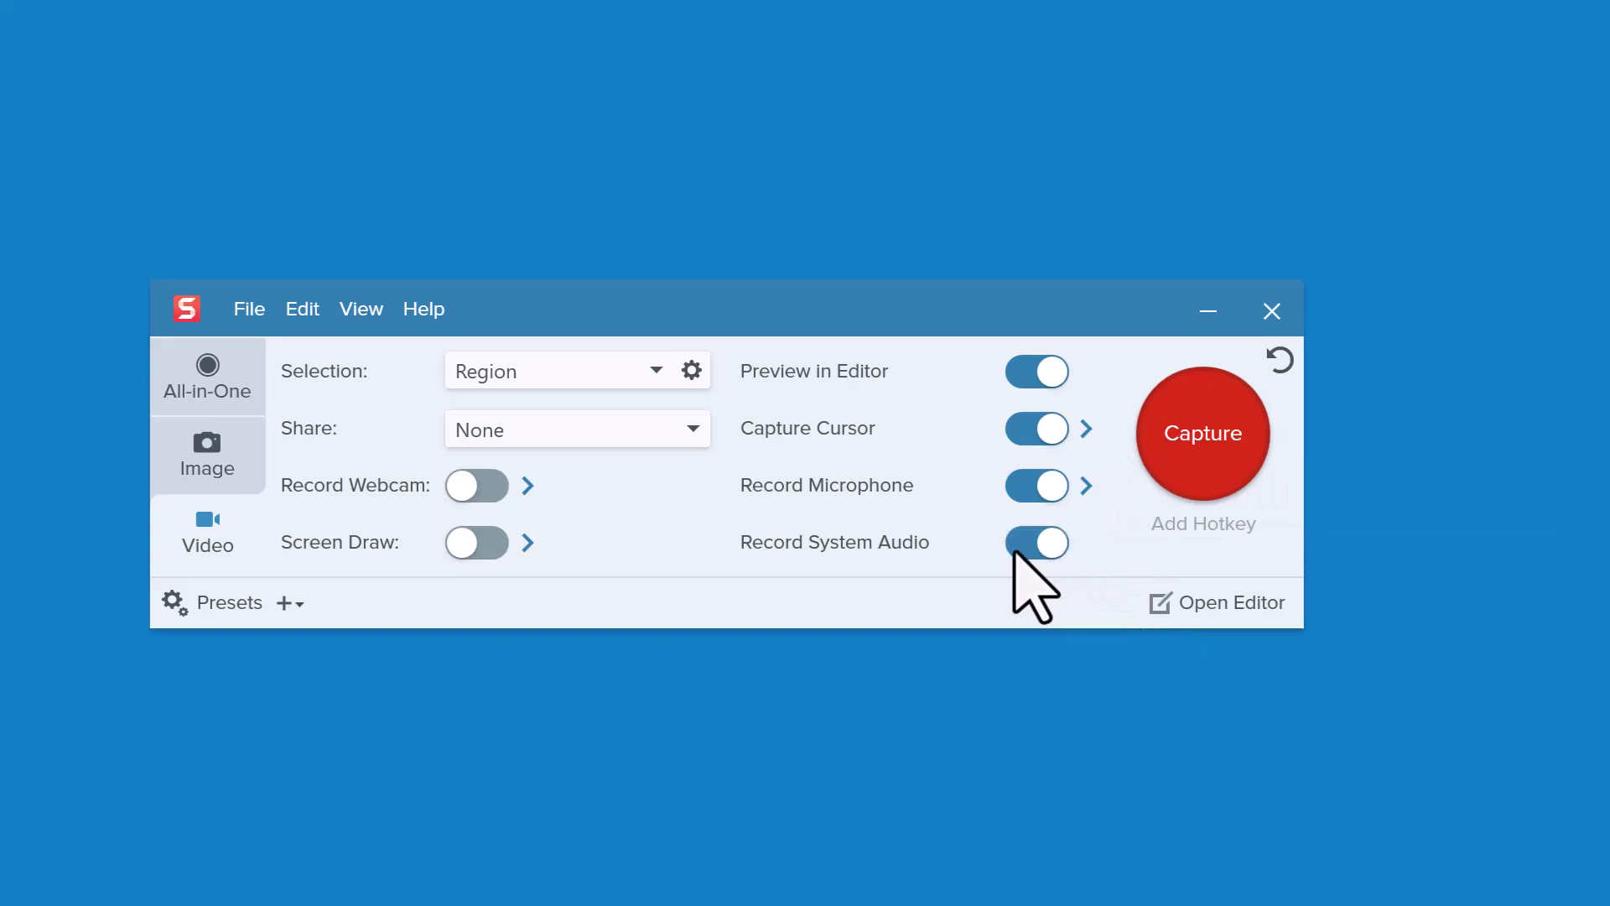
click(1013, 545)
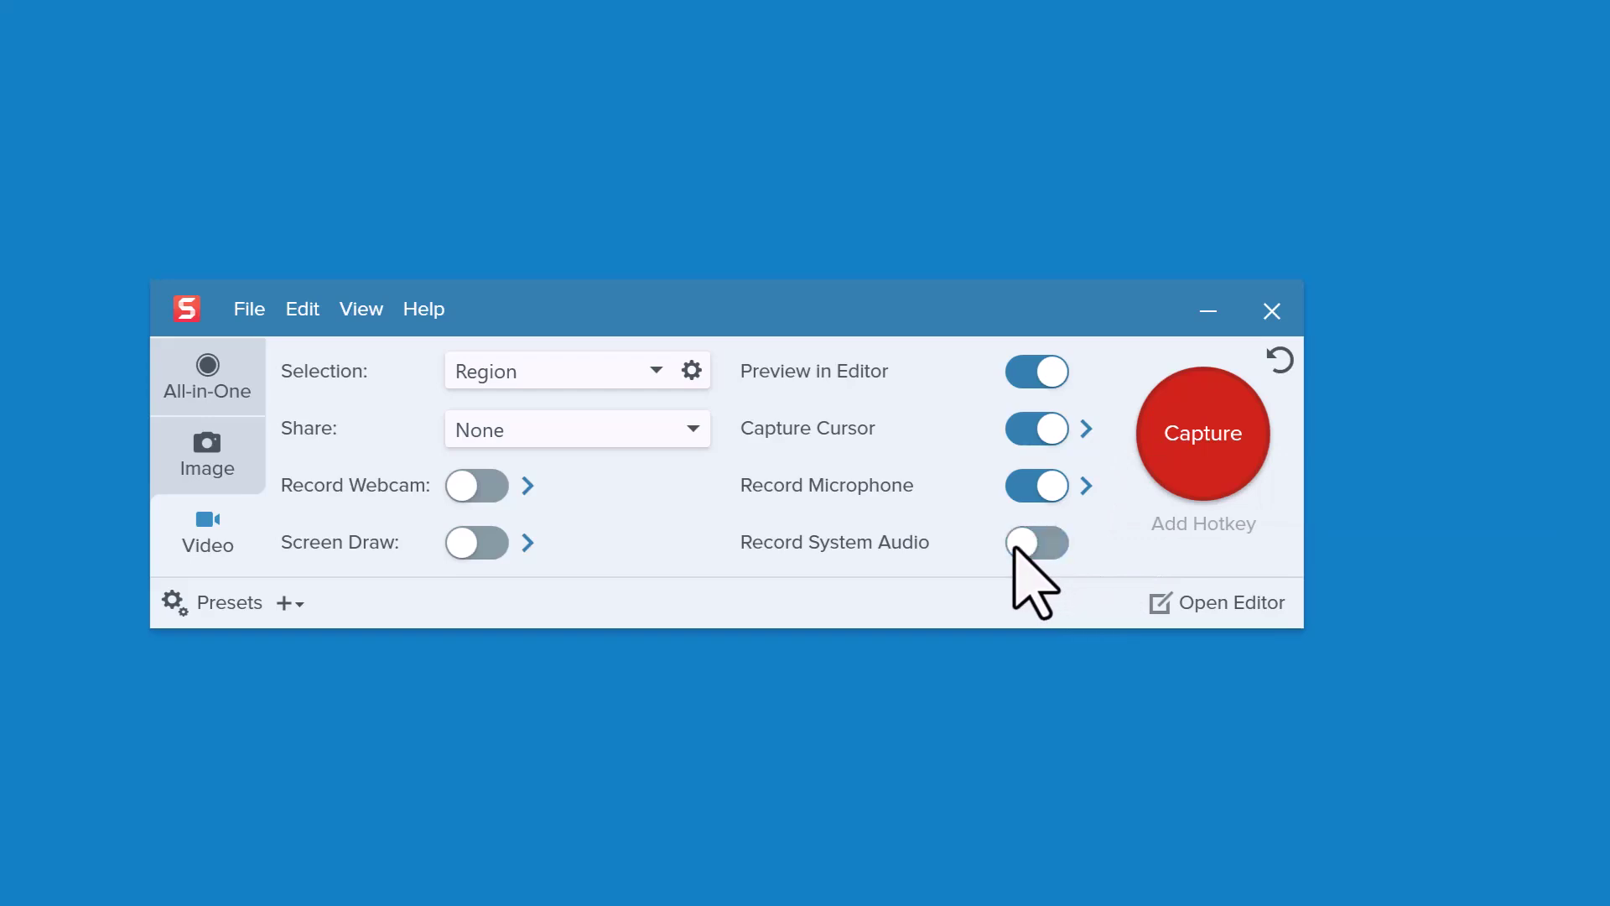
click(488, 494)
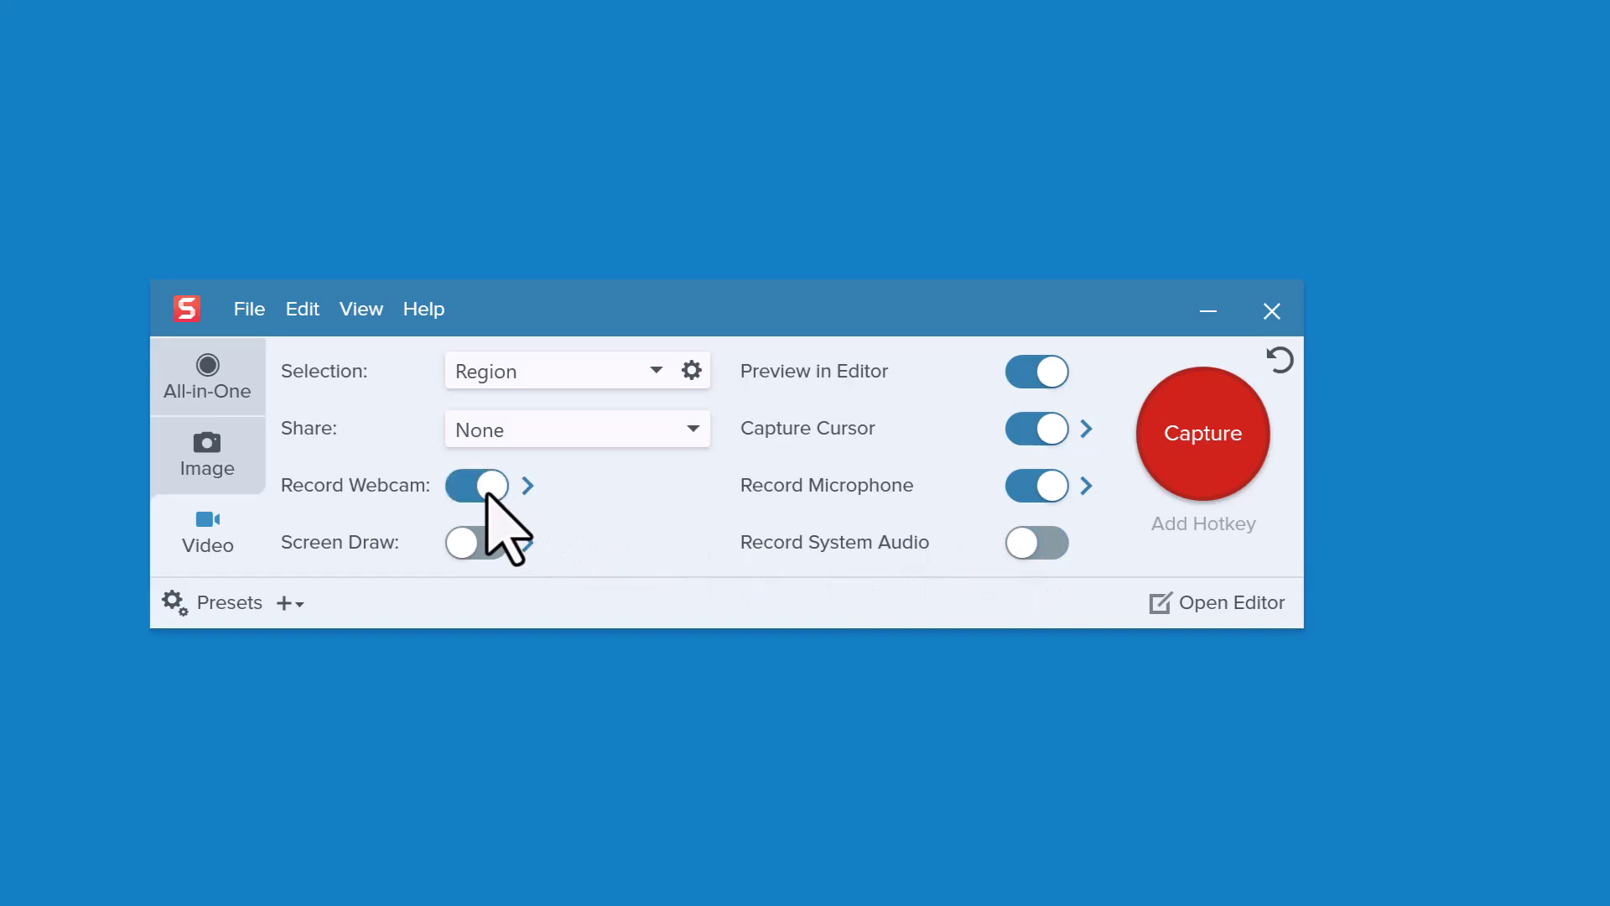
click(464, 495)
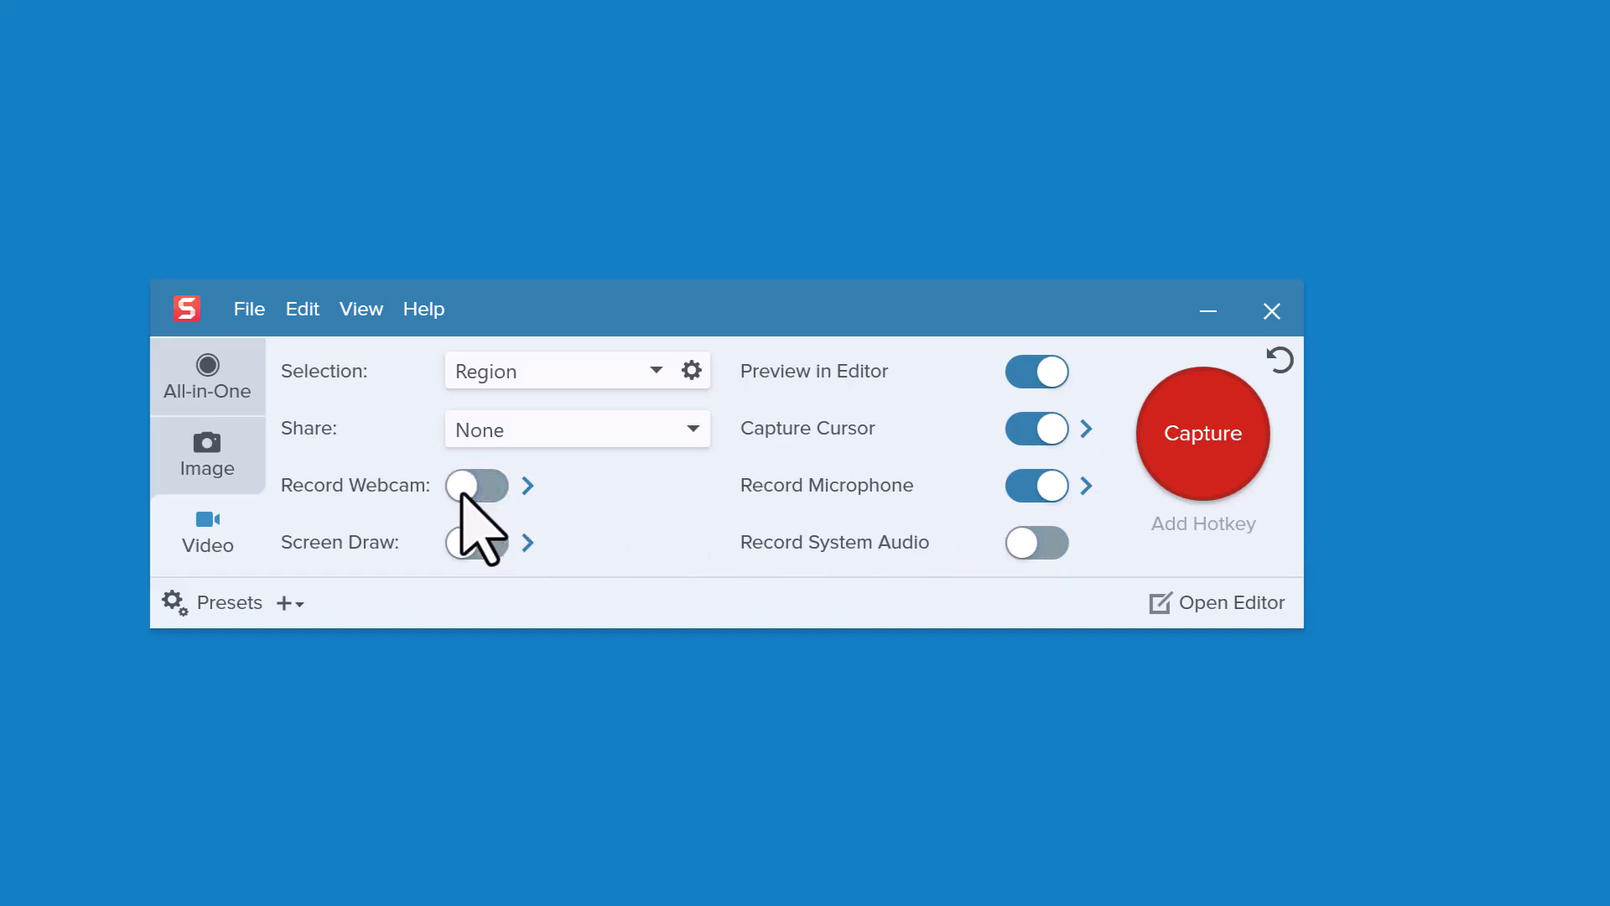
click(495, 544)
click(460, 549)
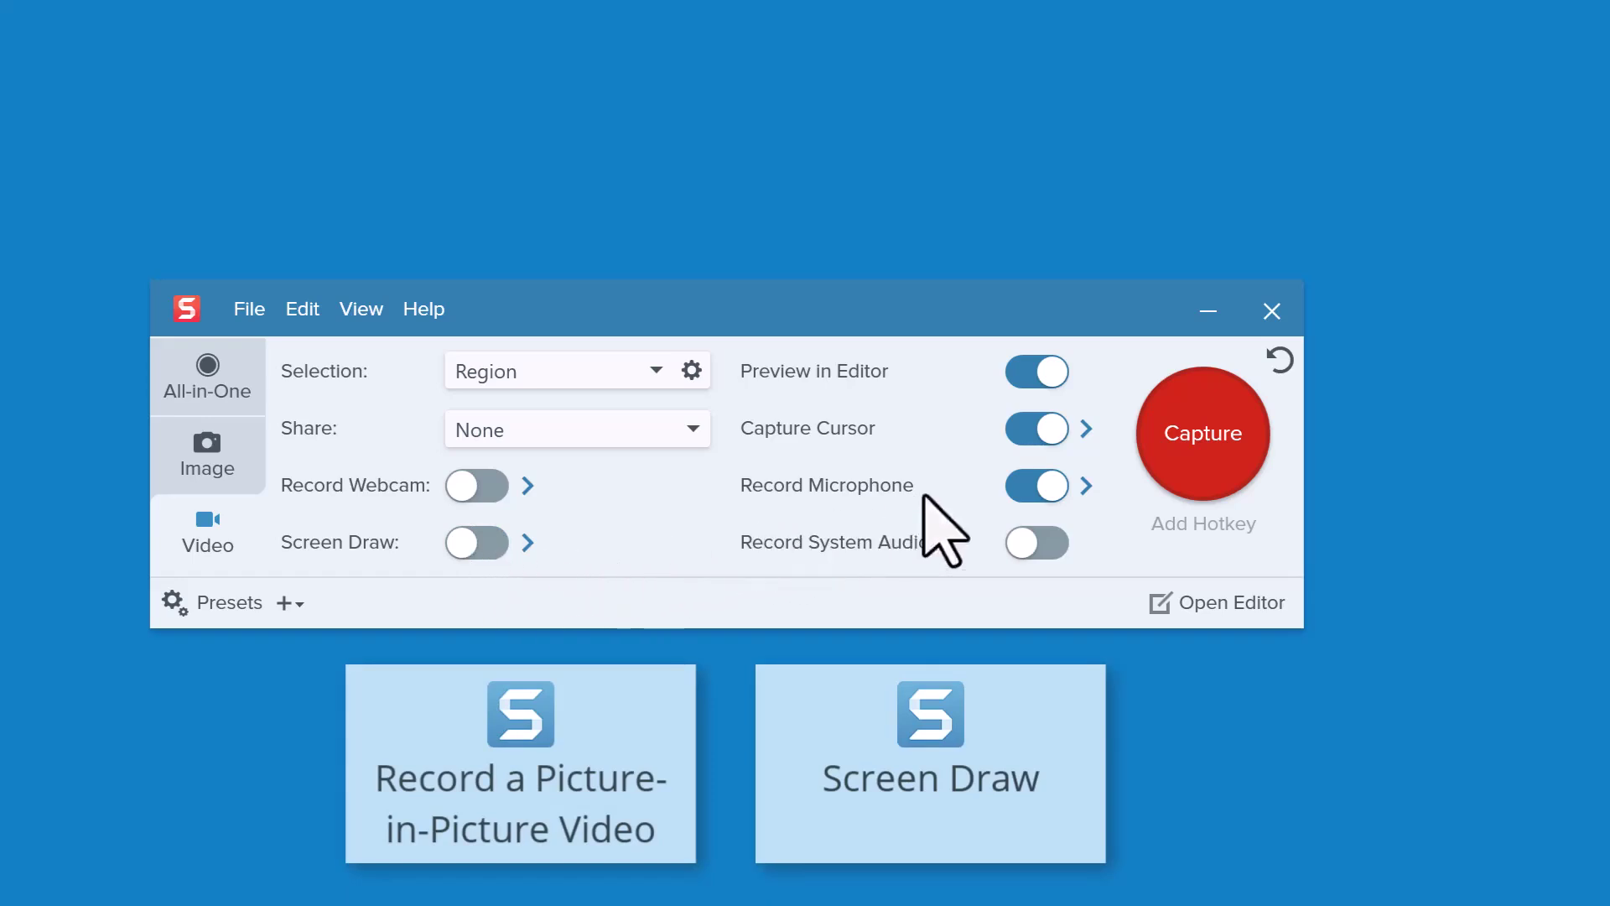
- Start a new video capture and frame the whole dashboard as a 2052 × 1446 region
click(1171, 448)
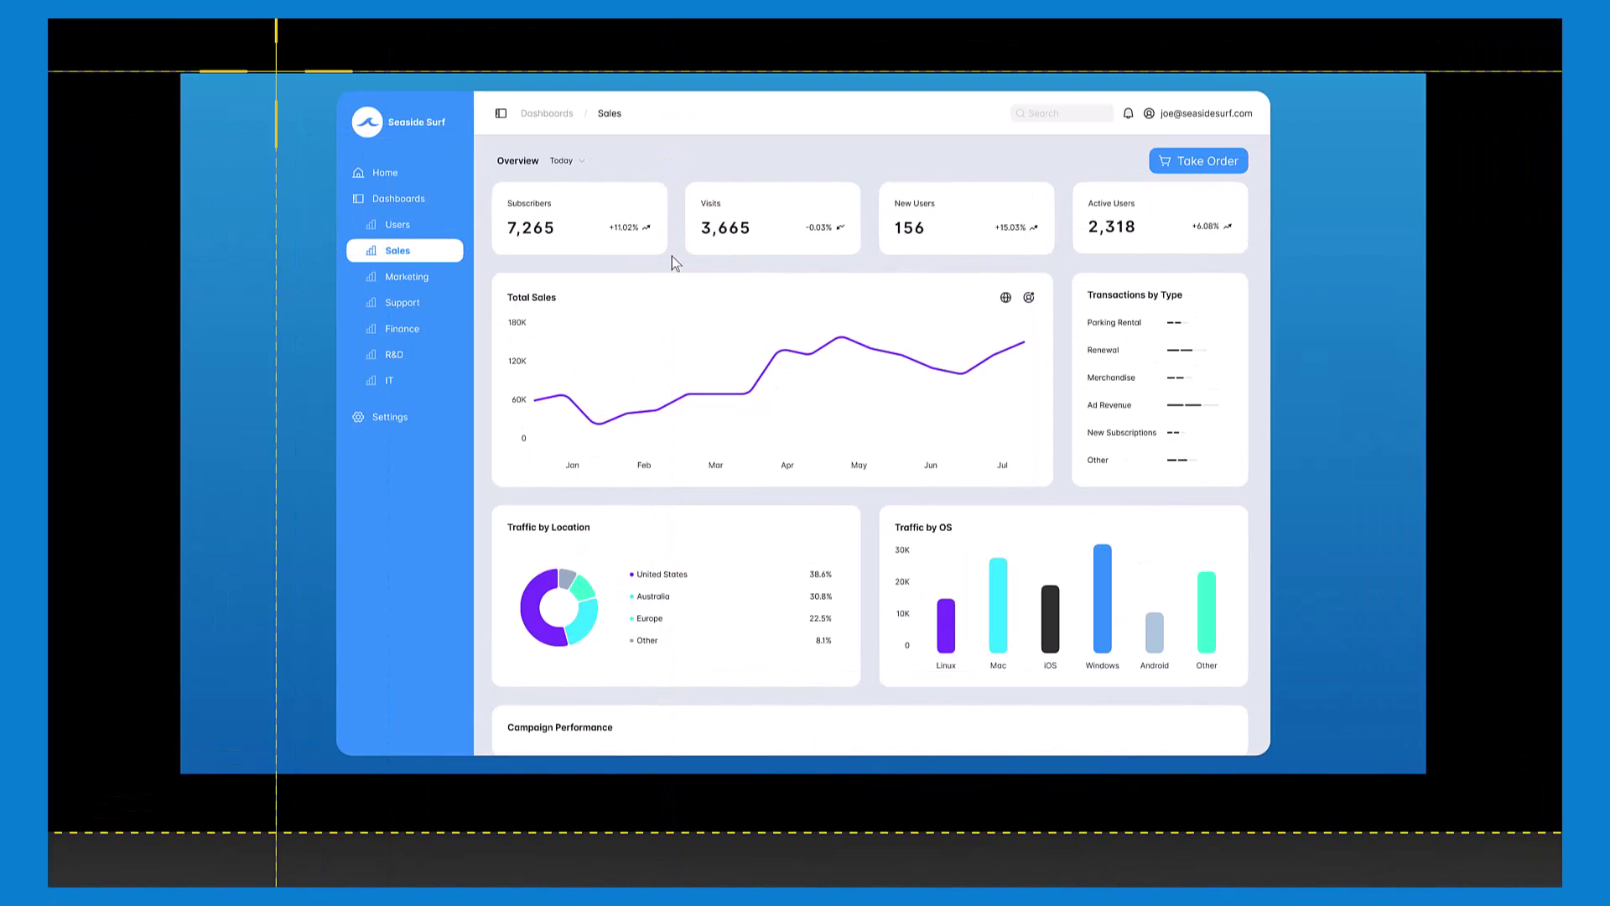
drag(311, 78, 1292, 769)
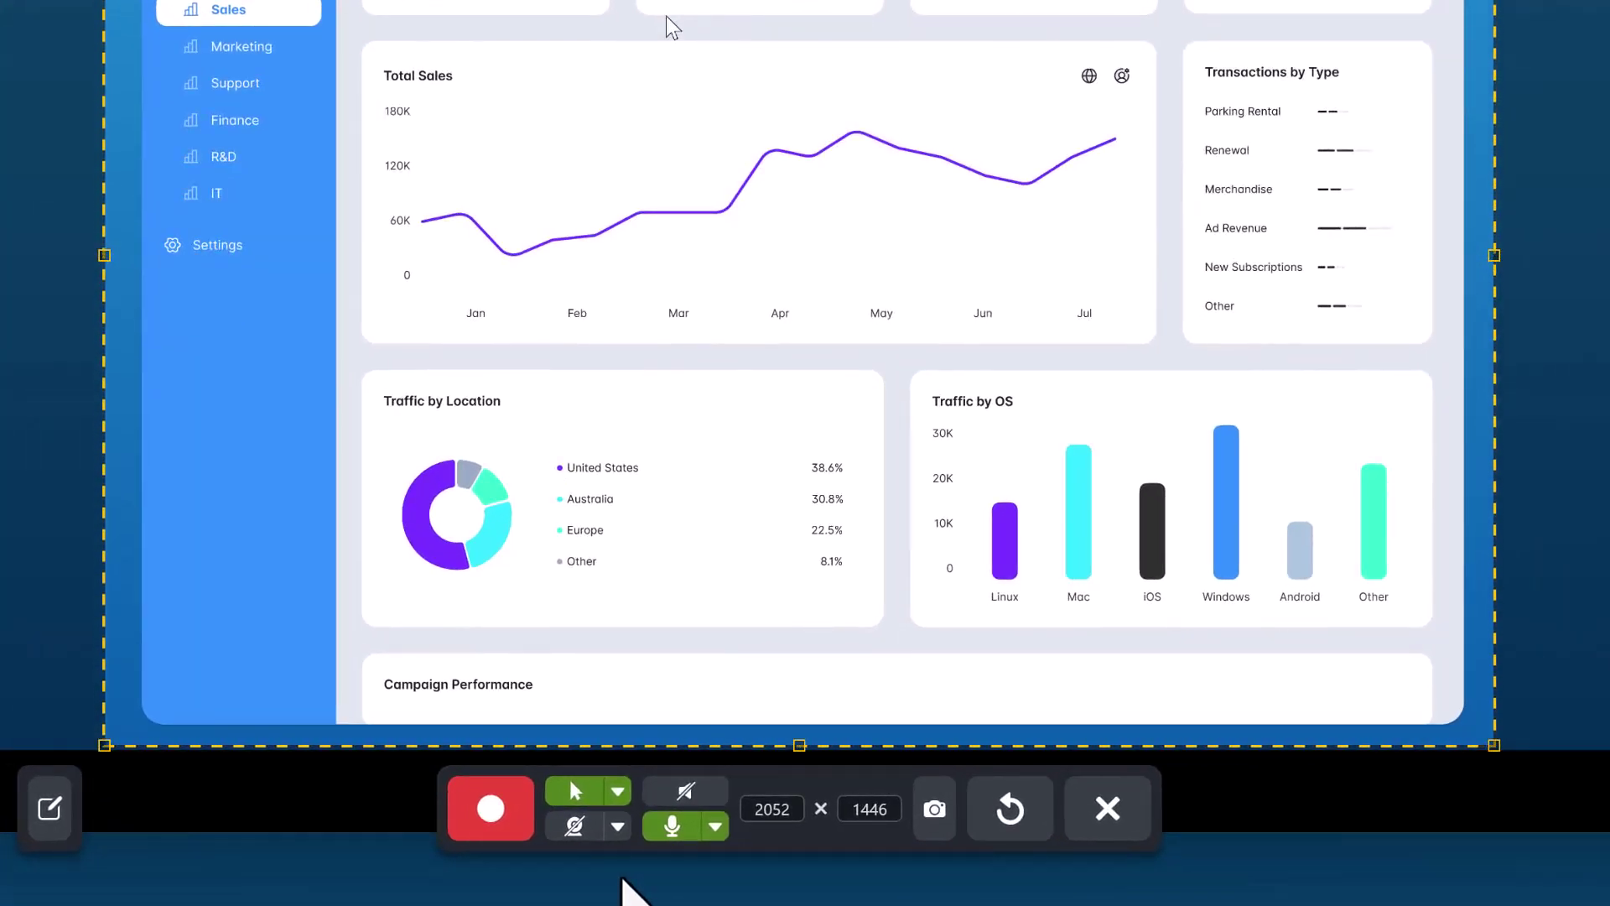
- Keep cursor recording on and mute the microphone on the recorder toolbar
click(575, 791)
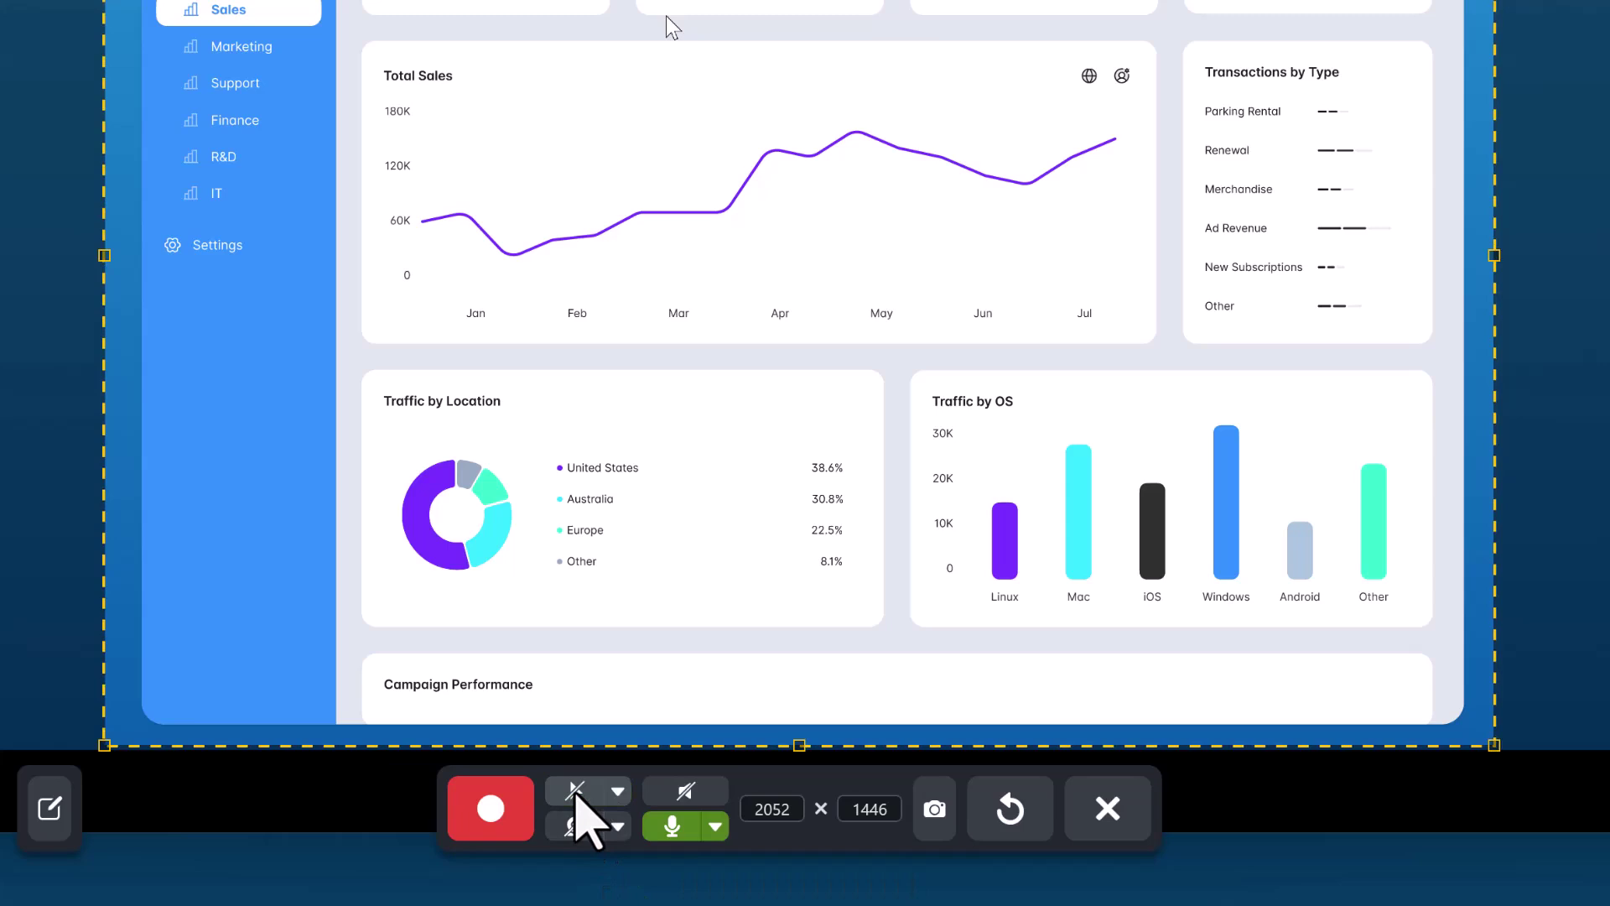
click(577, 791)
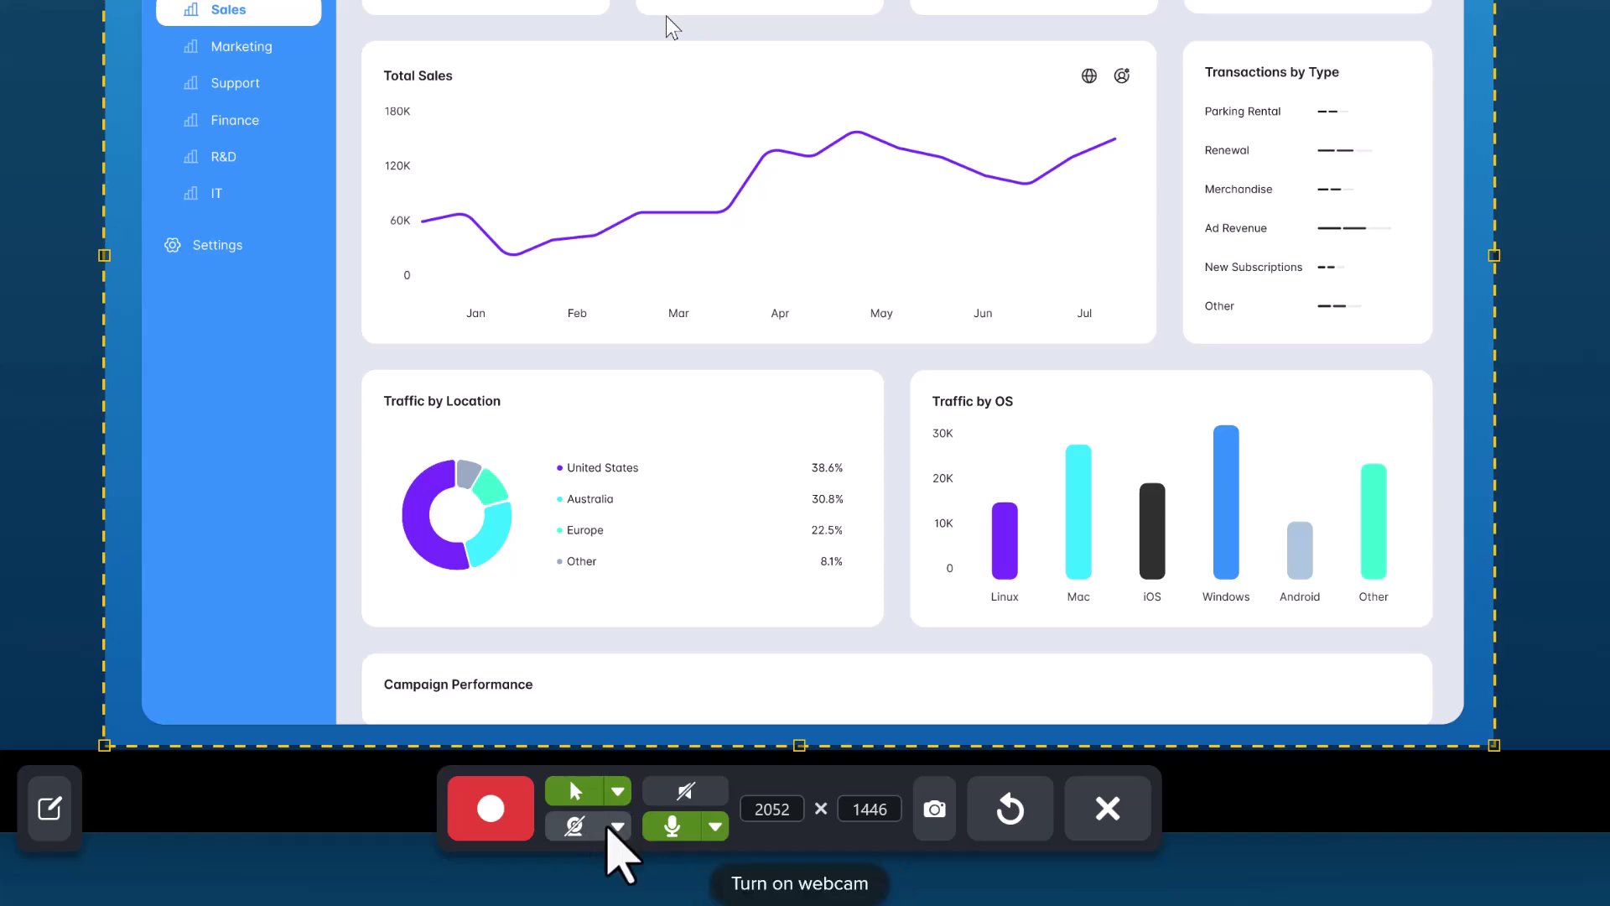
click(714, 828)
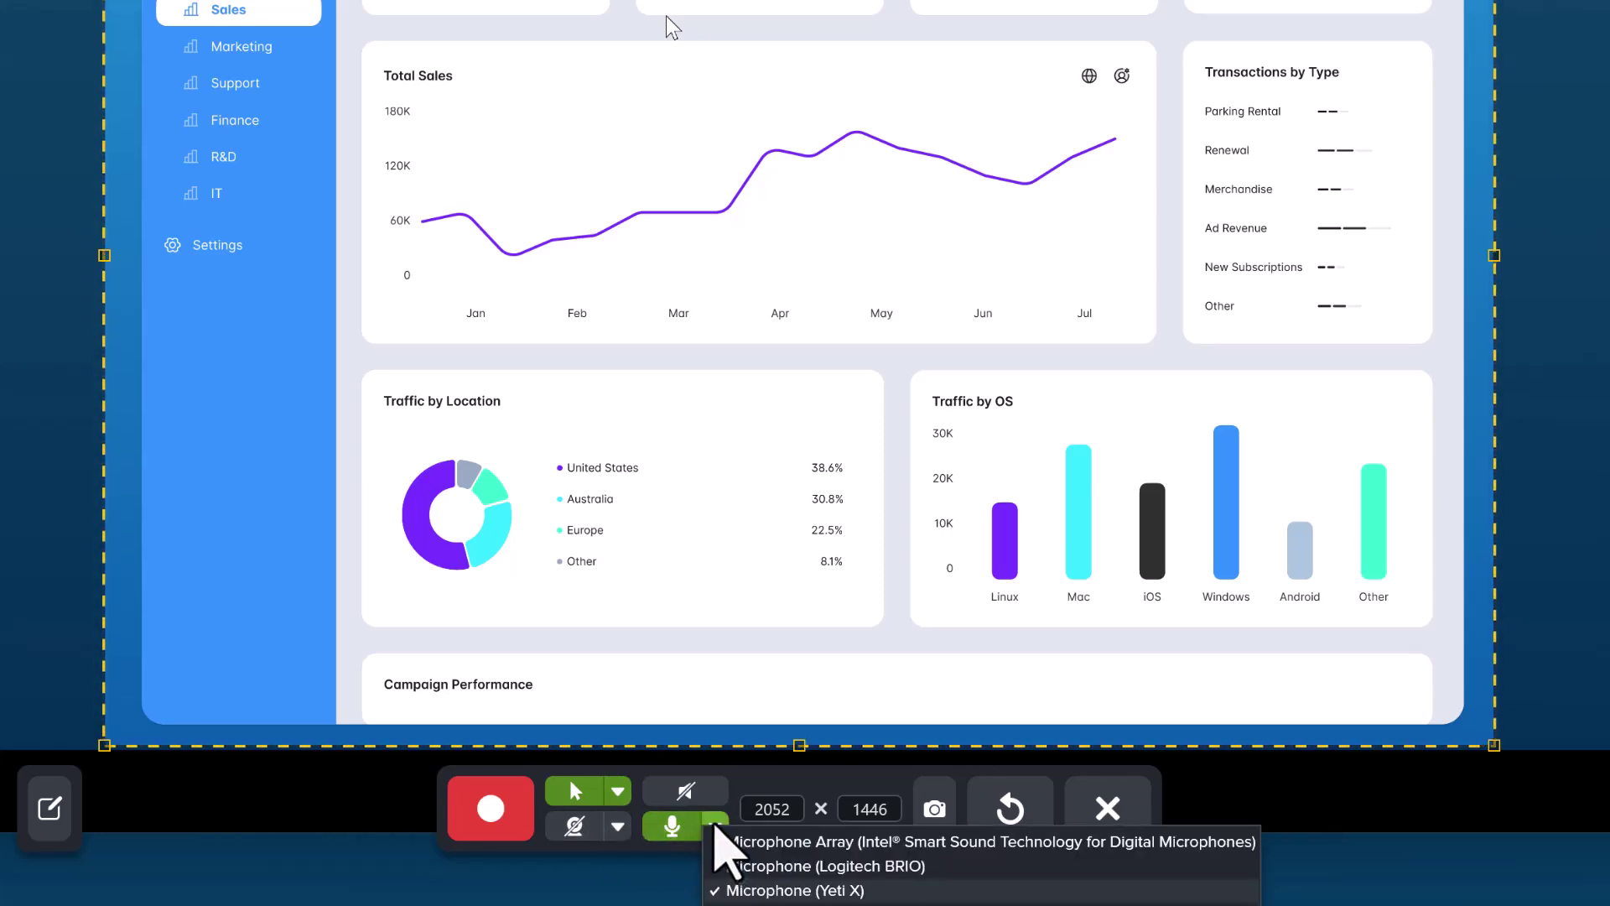
click(714, 827)
click(669, 823)
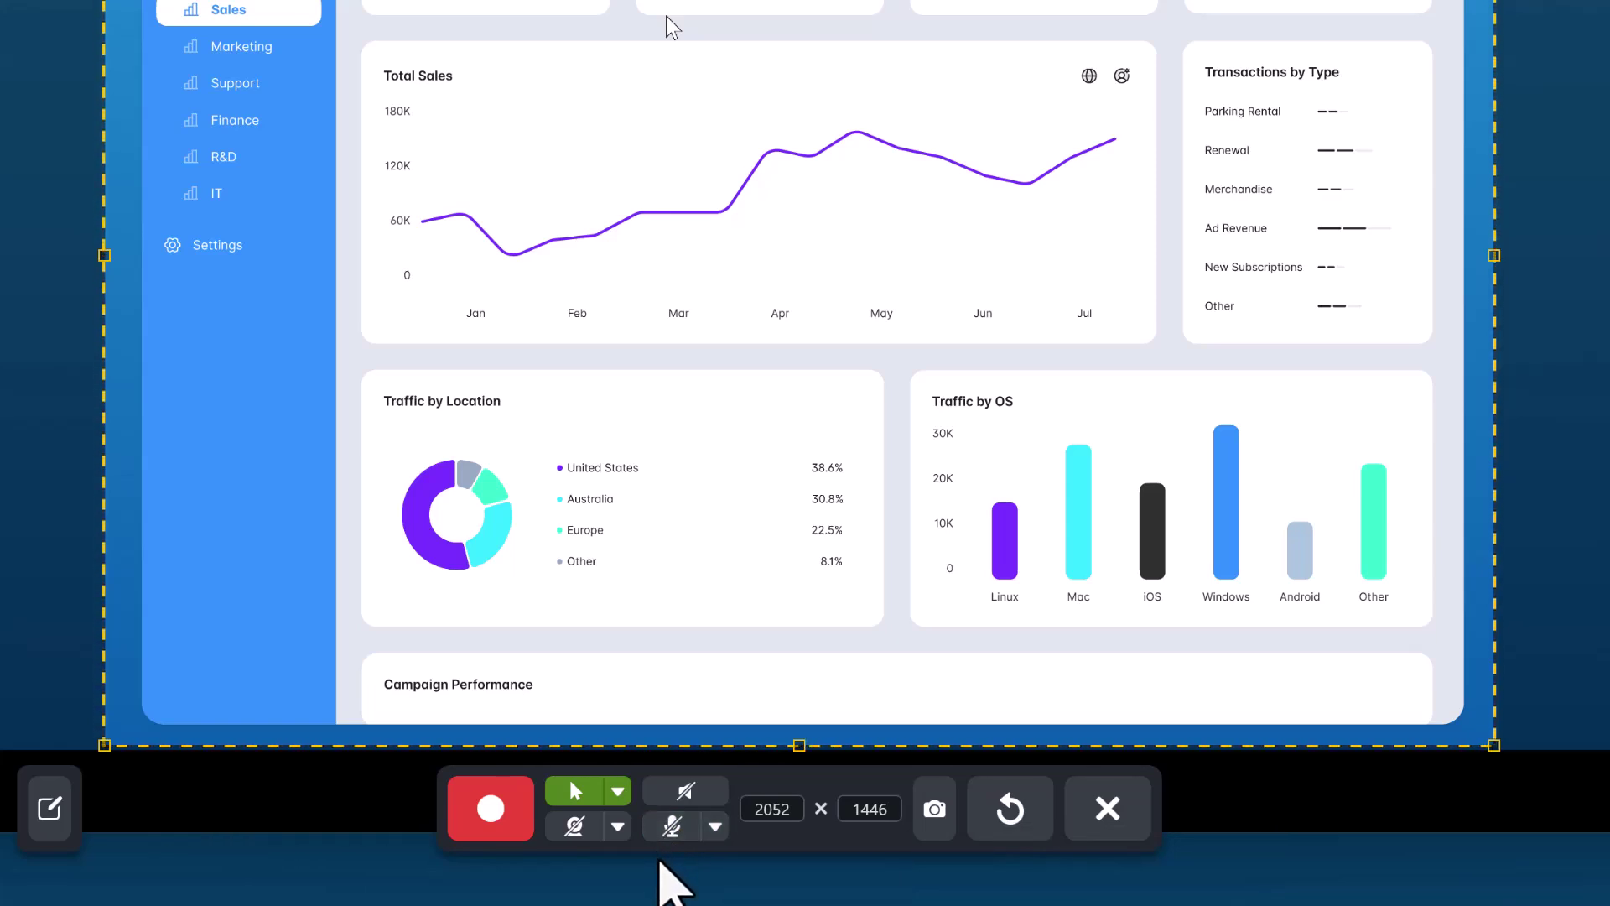
- Record the dashboard for about 34 seconds, unmuting the mic and briefly toggling cursor capture
click(512, 815)
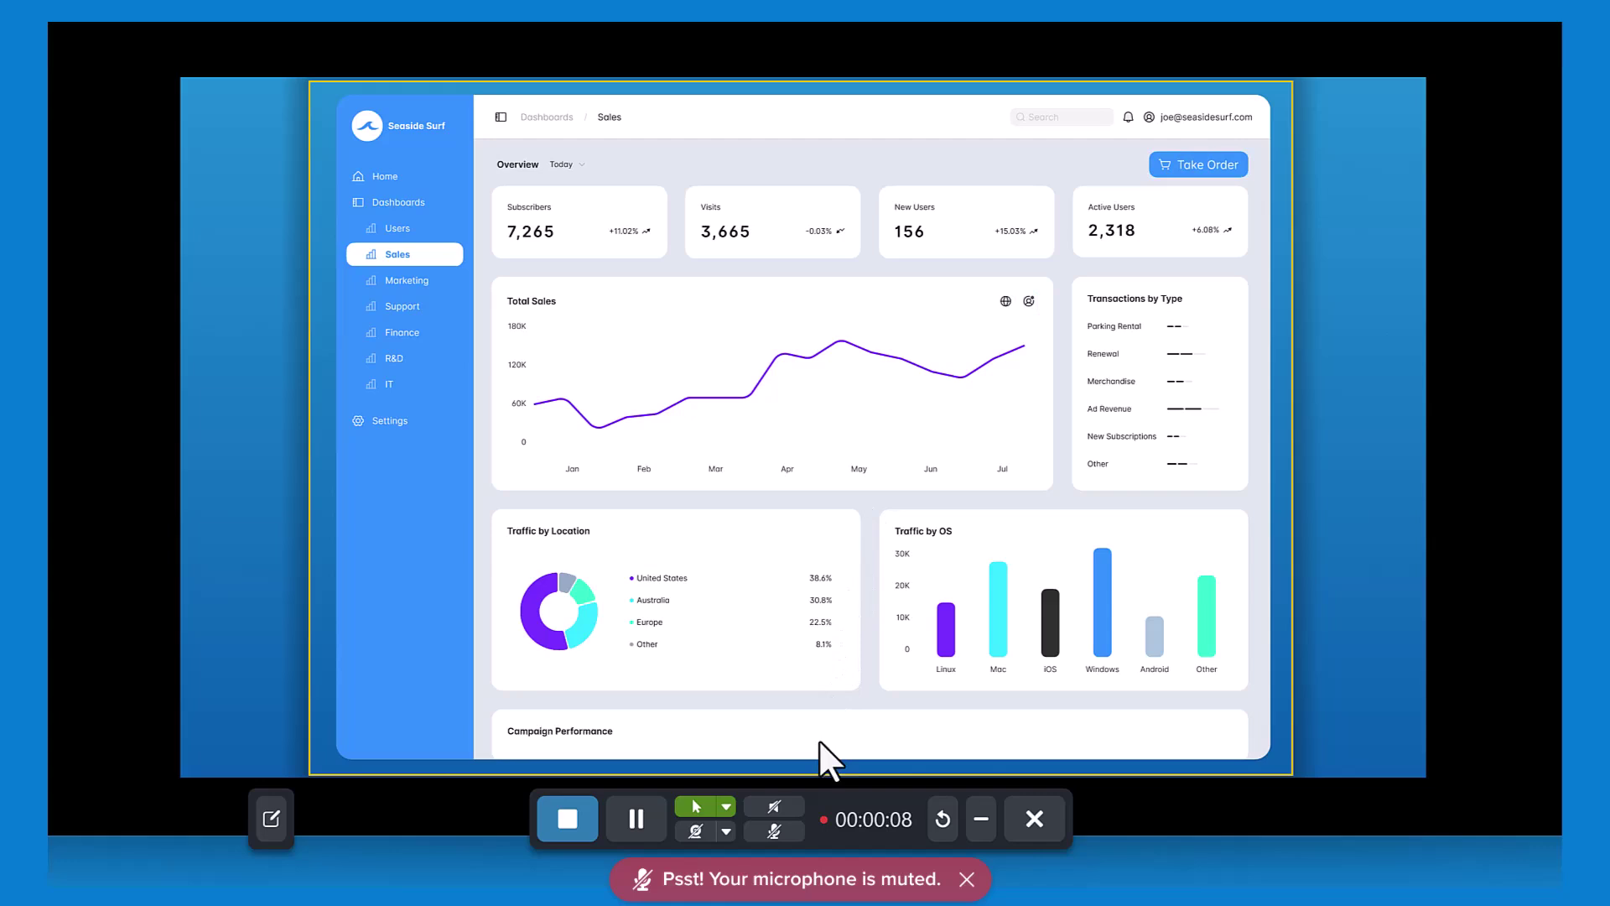
click(773, 828)
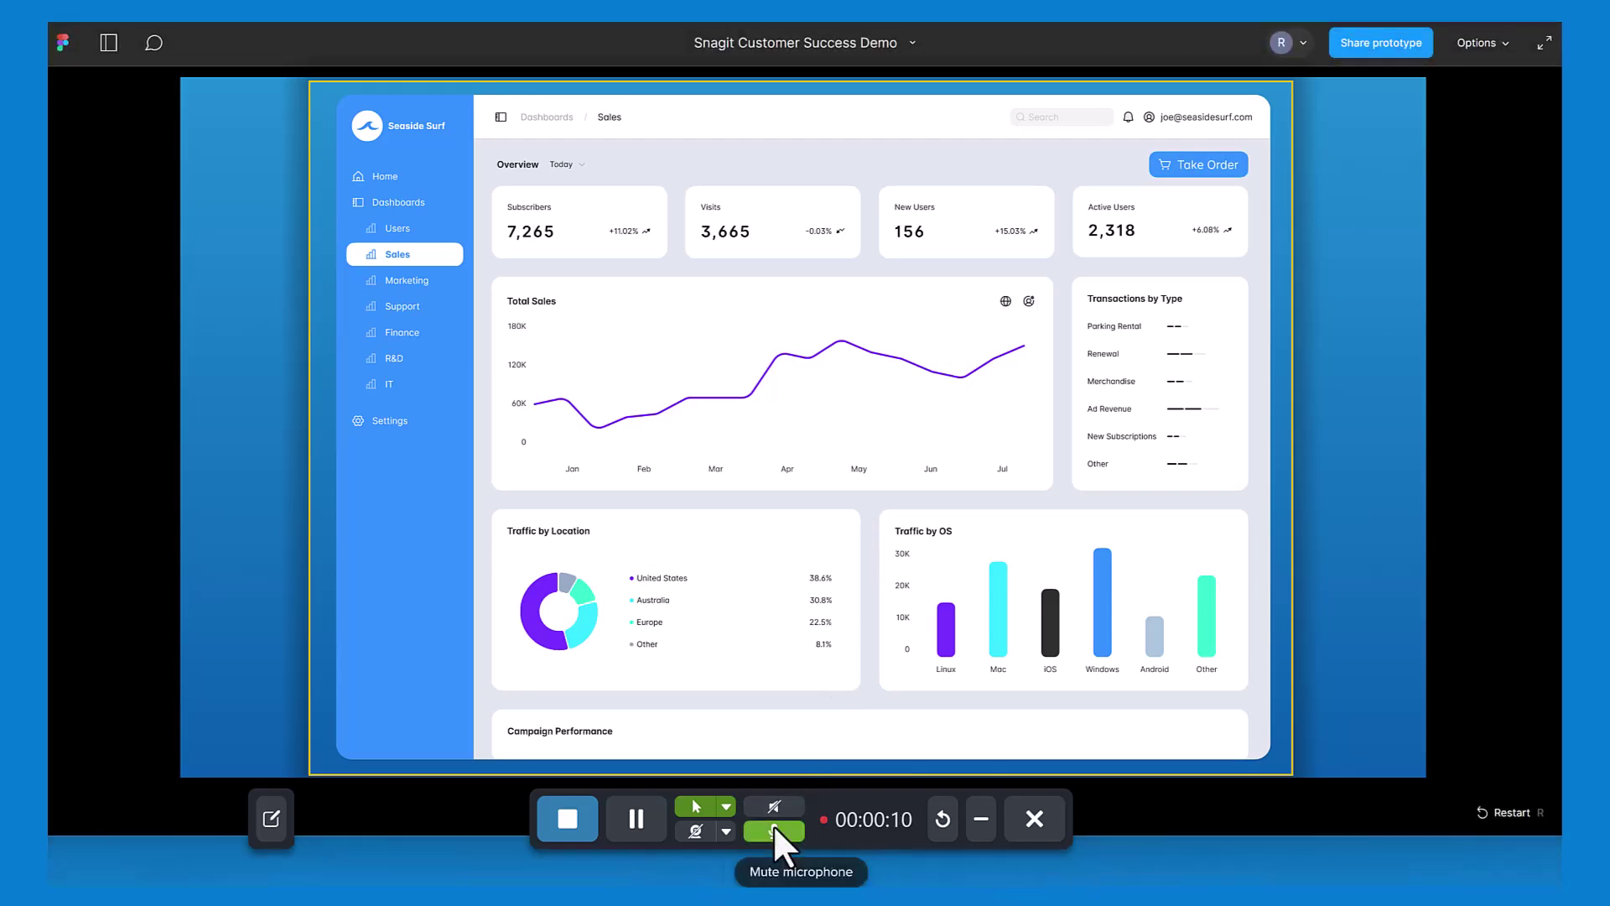
click(482, 453)
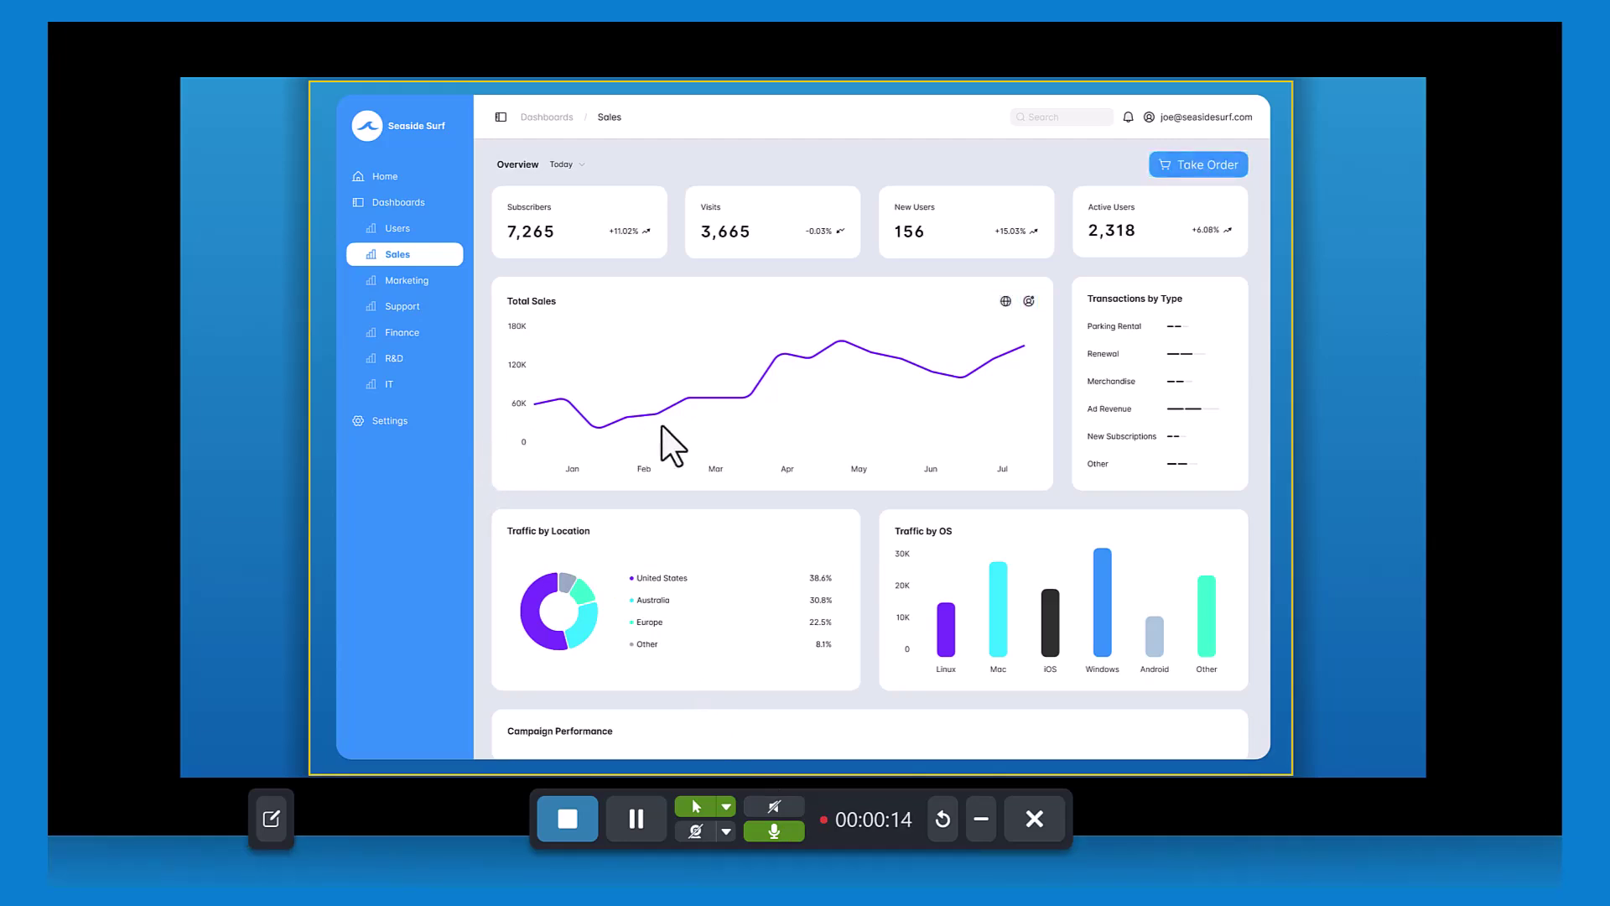
click(874, 509)
click(698, 800)
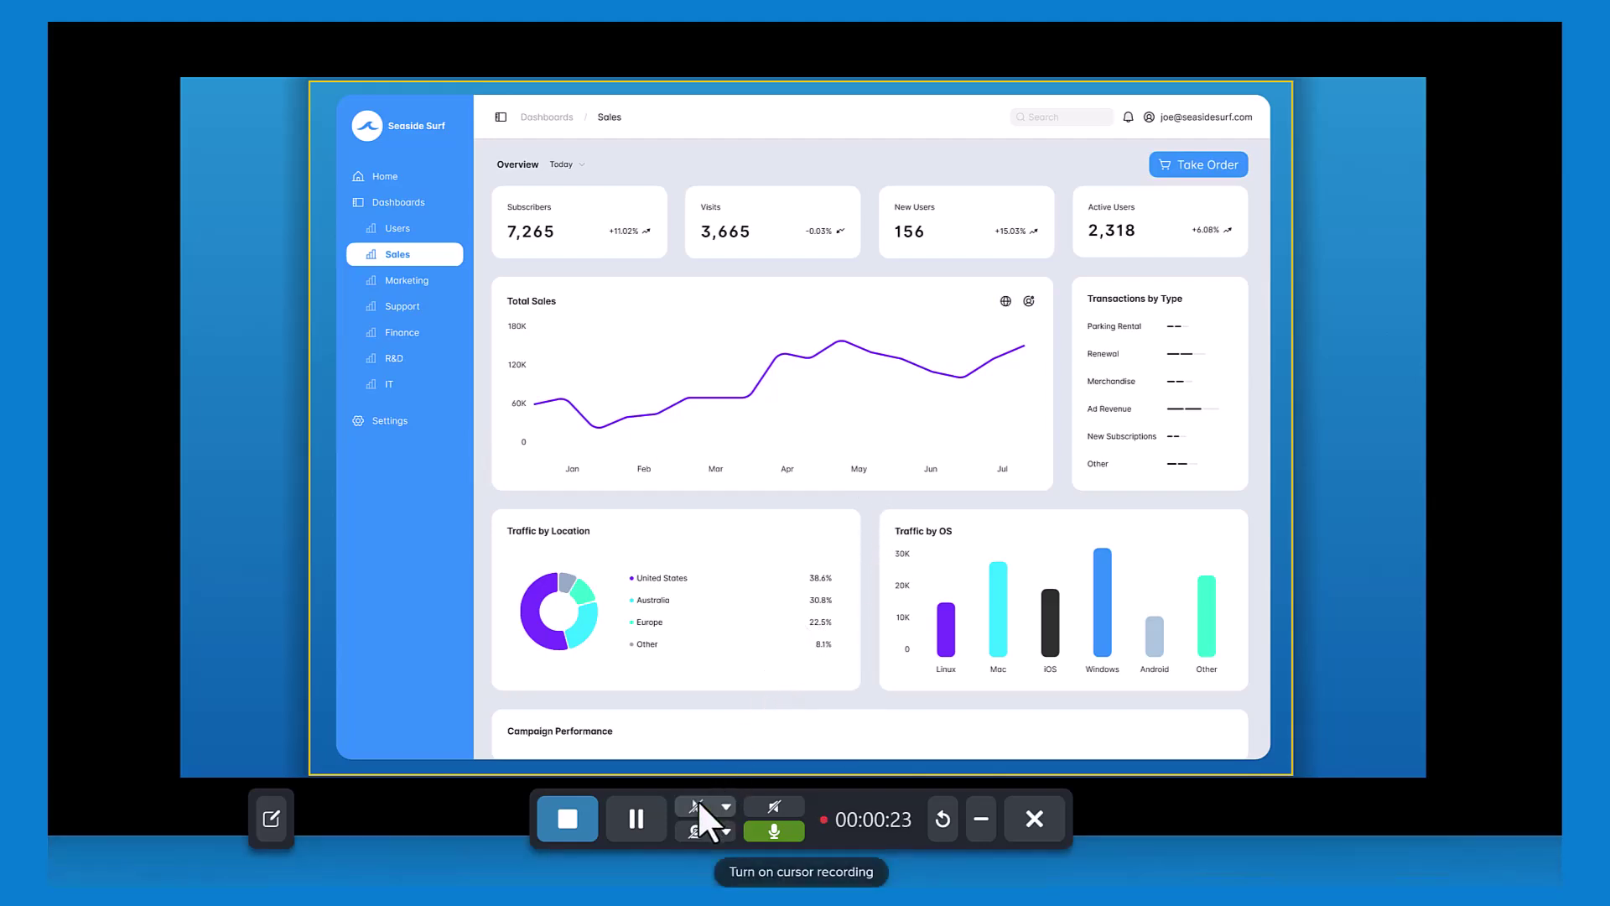
click(697, 801)
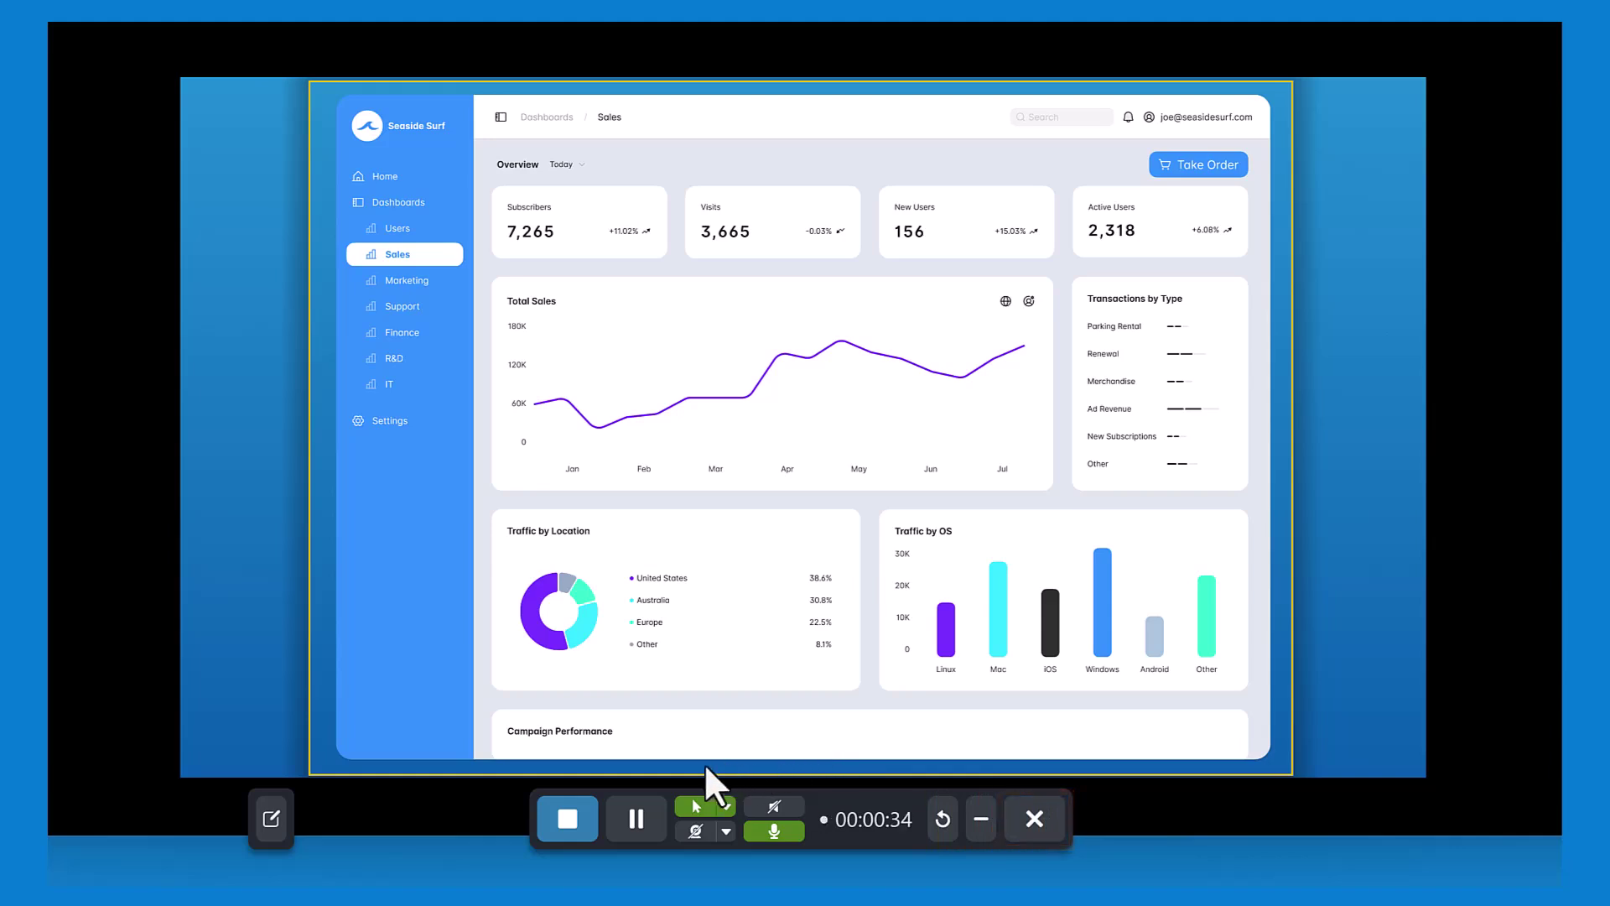
- Stop recording and cut the opening section up to 00:08 from the video
click(562, 822)
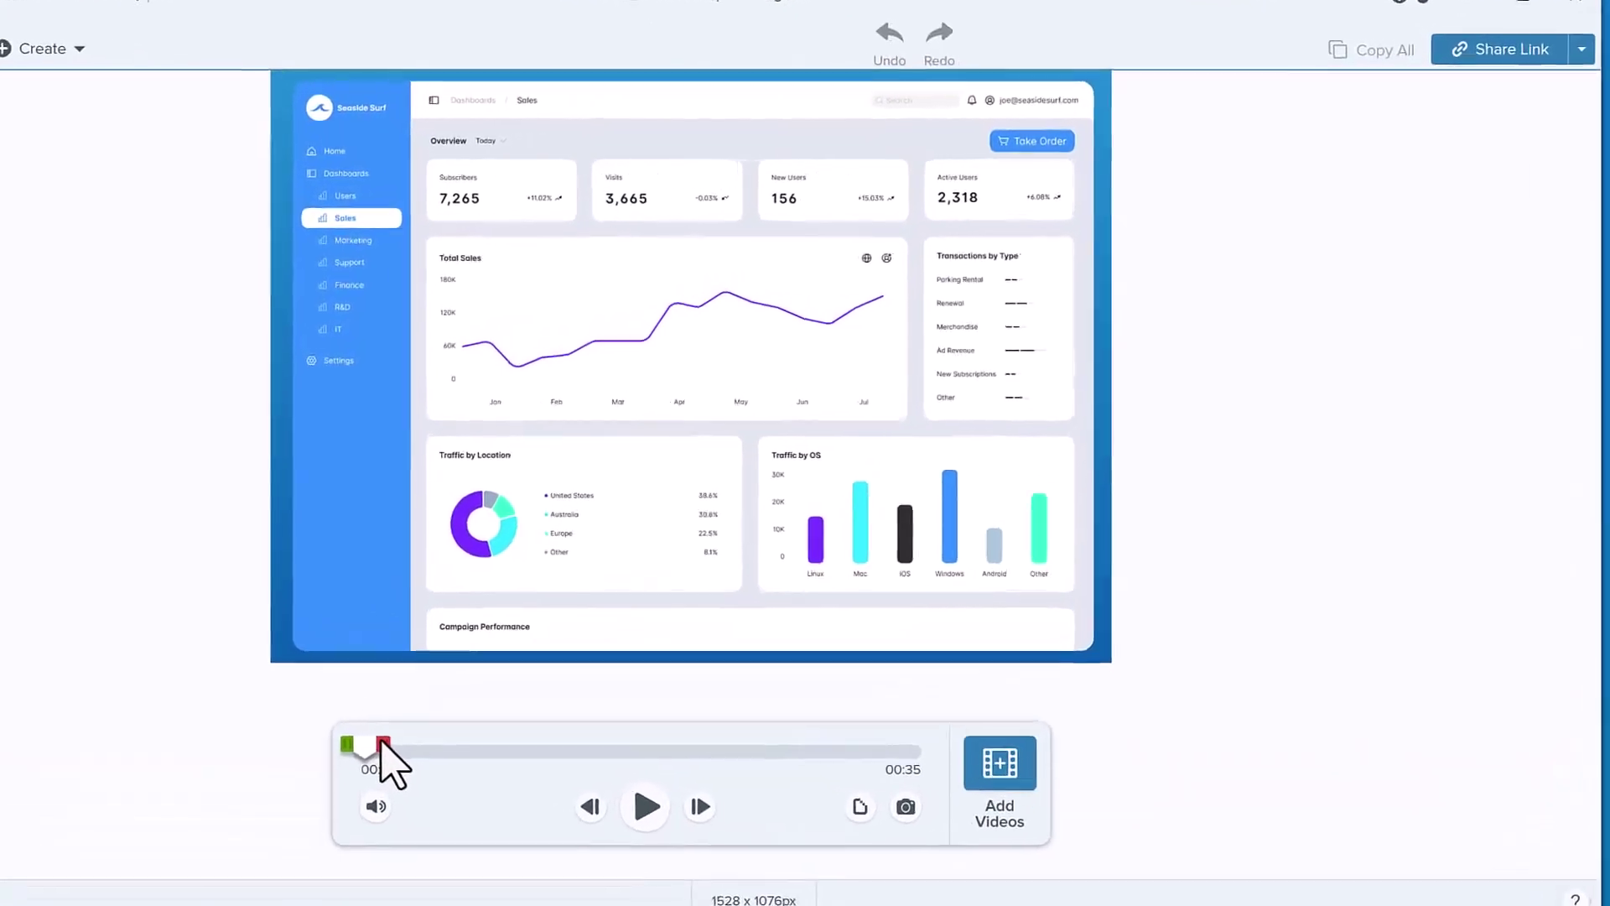
drag(554, 642, 593, 640)
drag(398, 764, 474, 766)
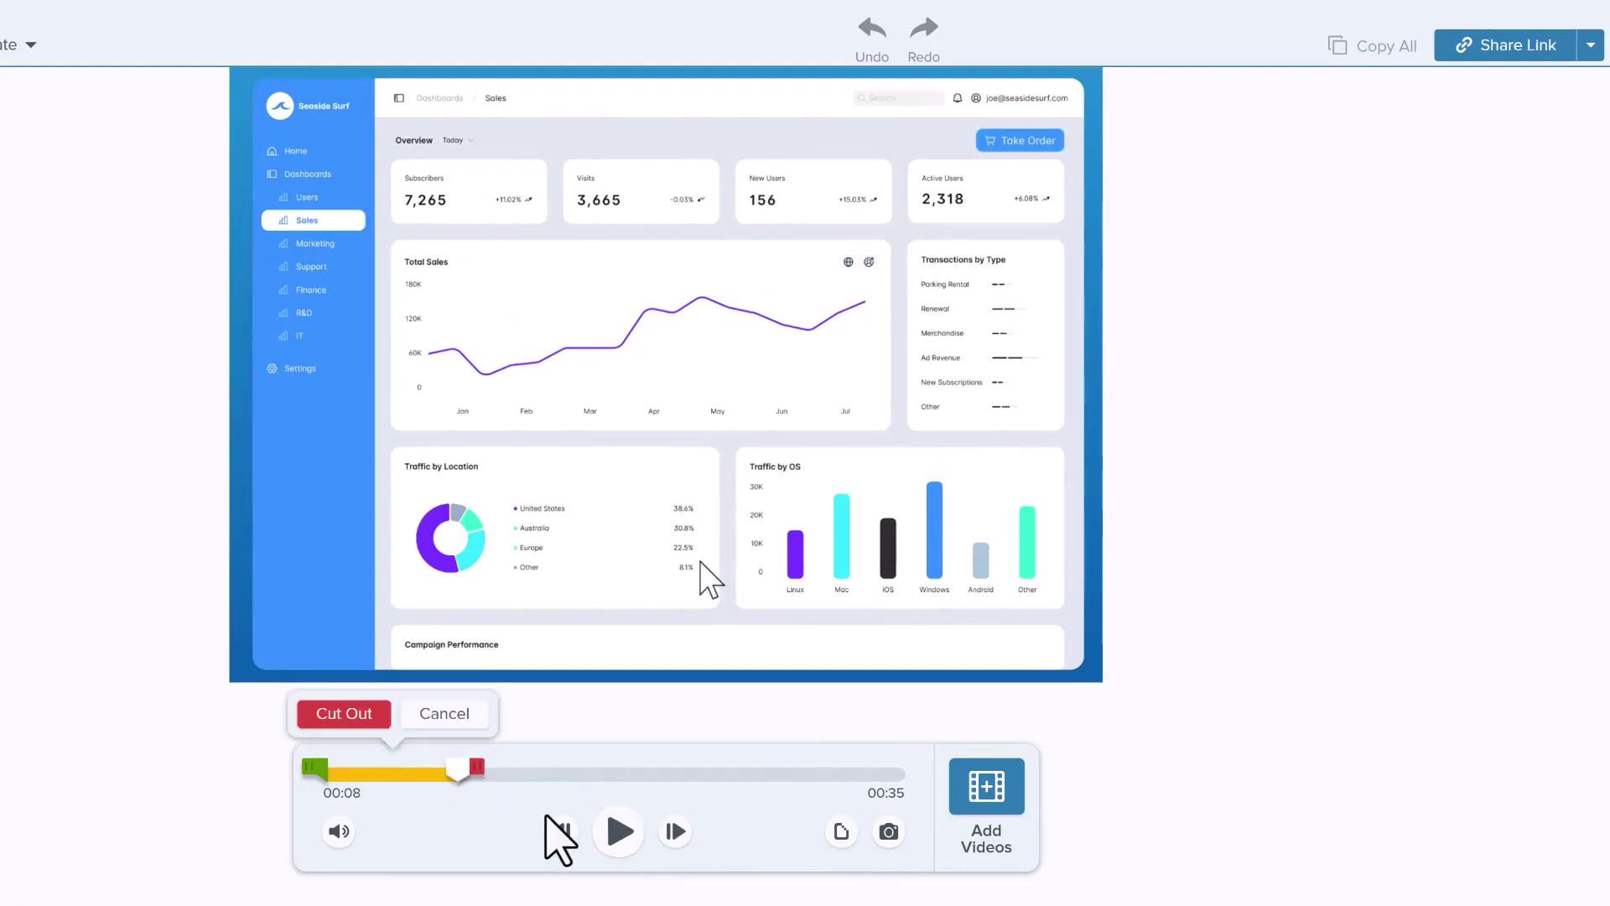
click(377, 727)
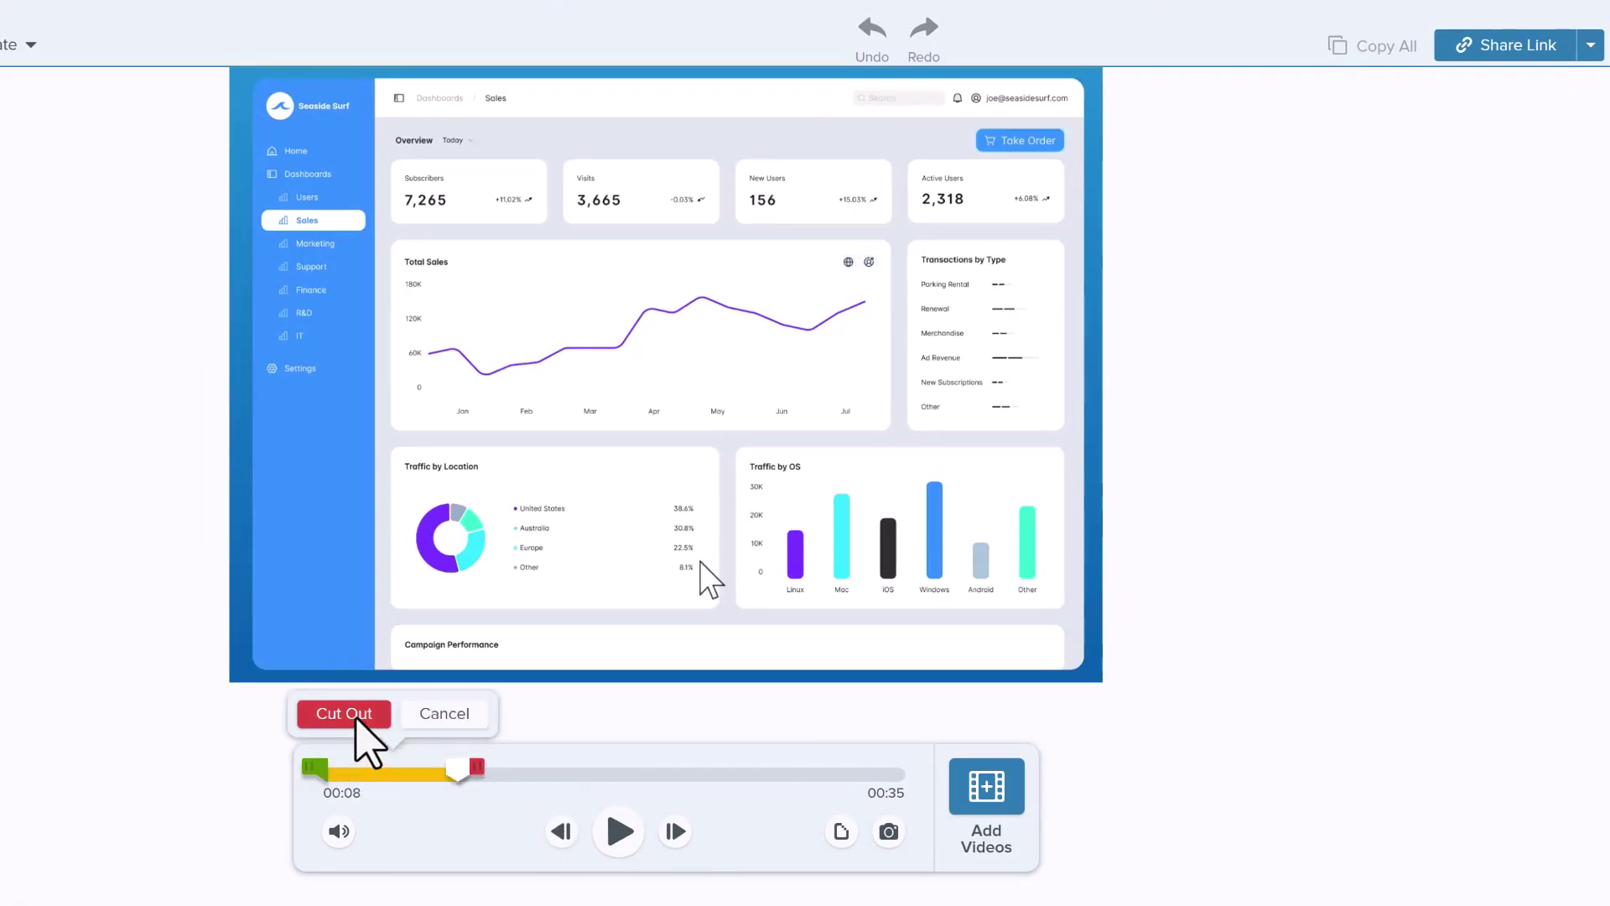
- Undo the cut, readjust the marked range, and cut it again for a 27-second video
mouse_move(317, 763)
mouse_down()
mouse_move(377, 764)
mouse_move(346, 762)
mouse_up()
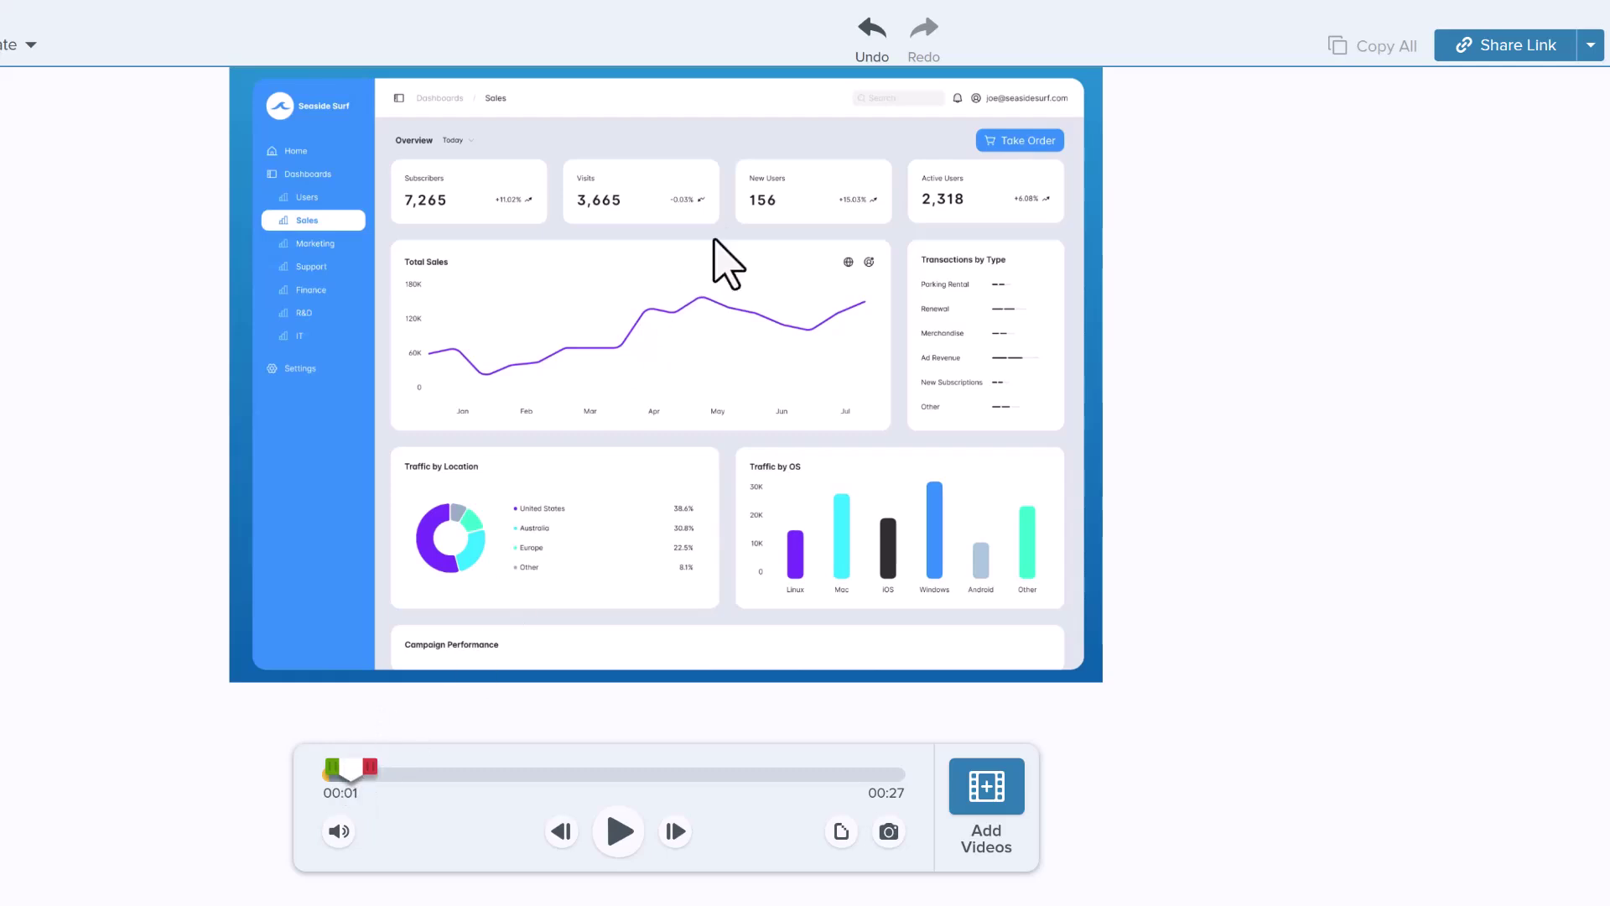
click(872, 33)
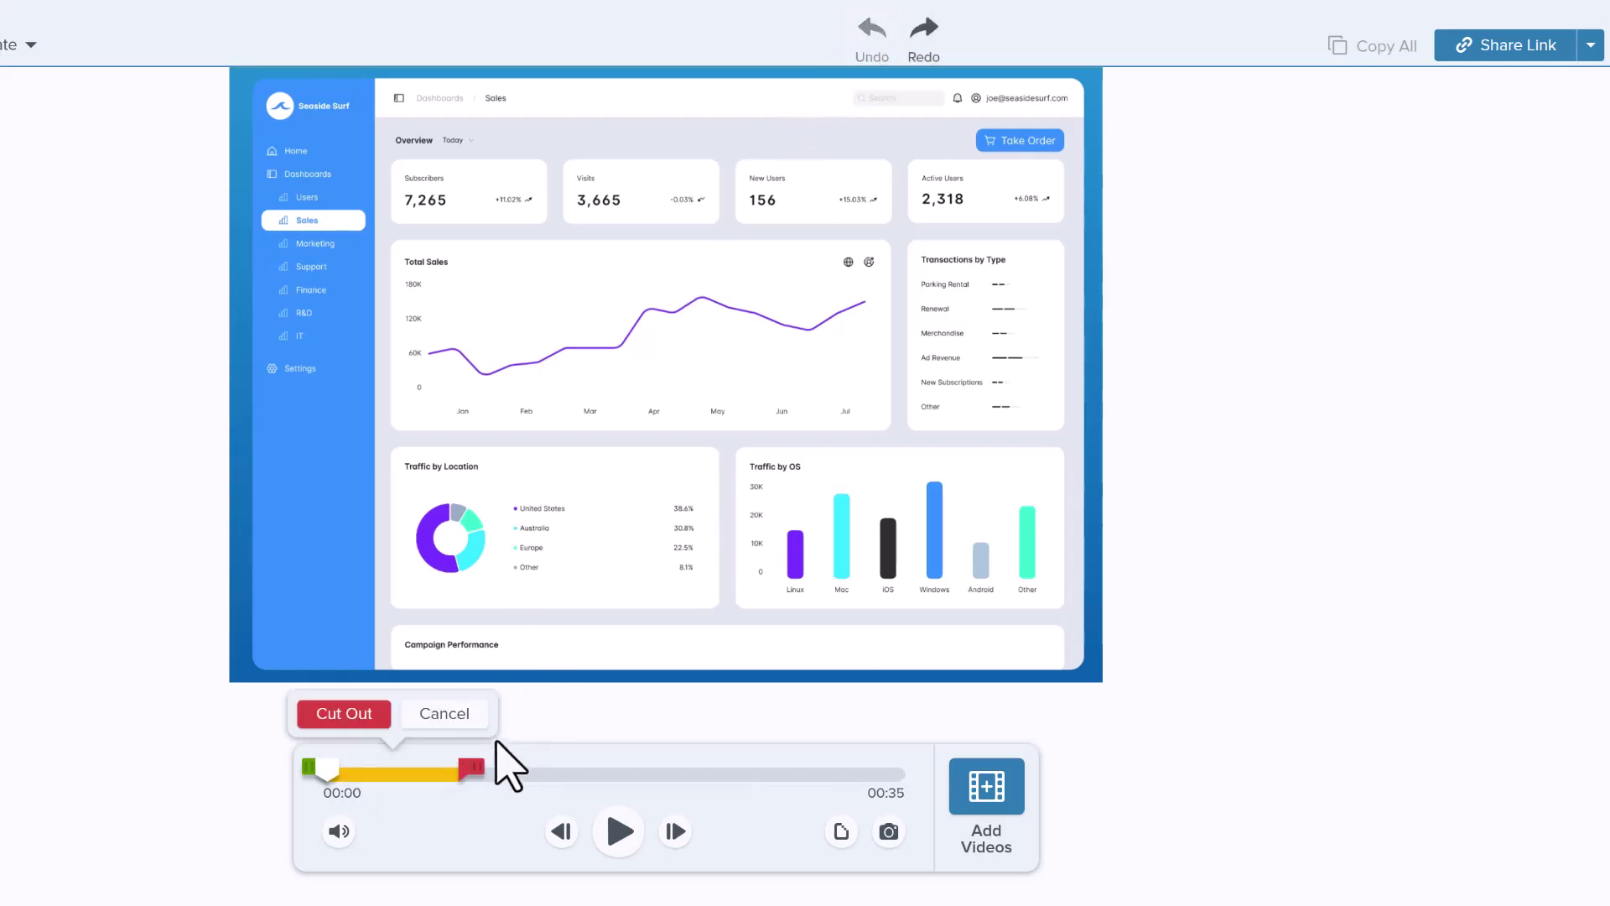
drag(471, 765, 466, 766)
click(347, 714)
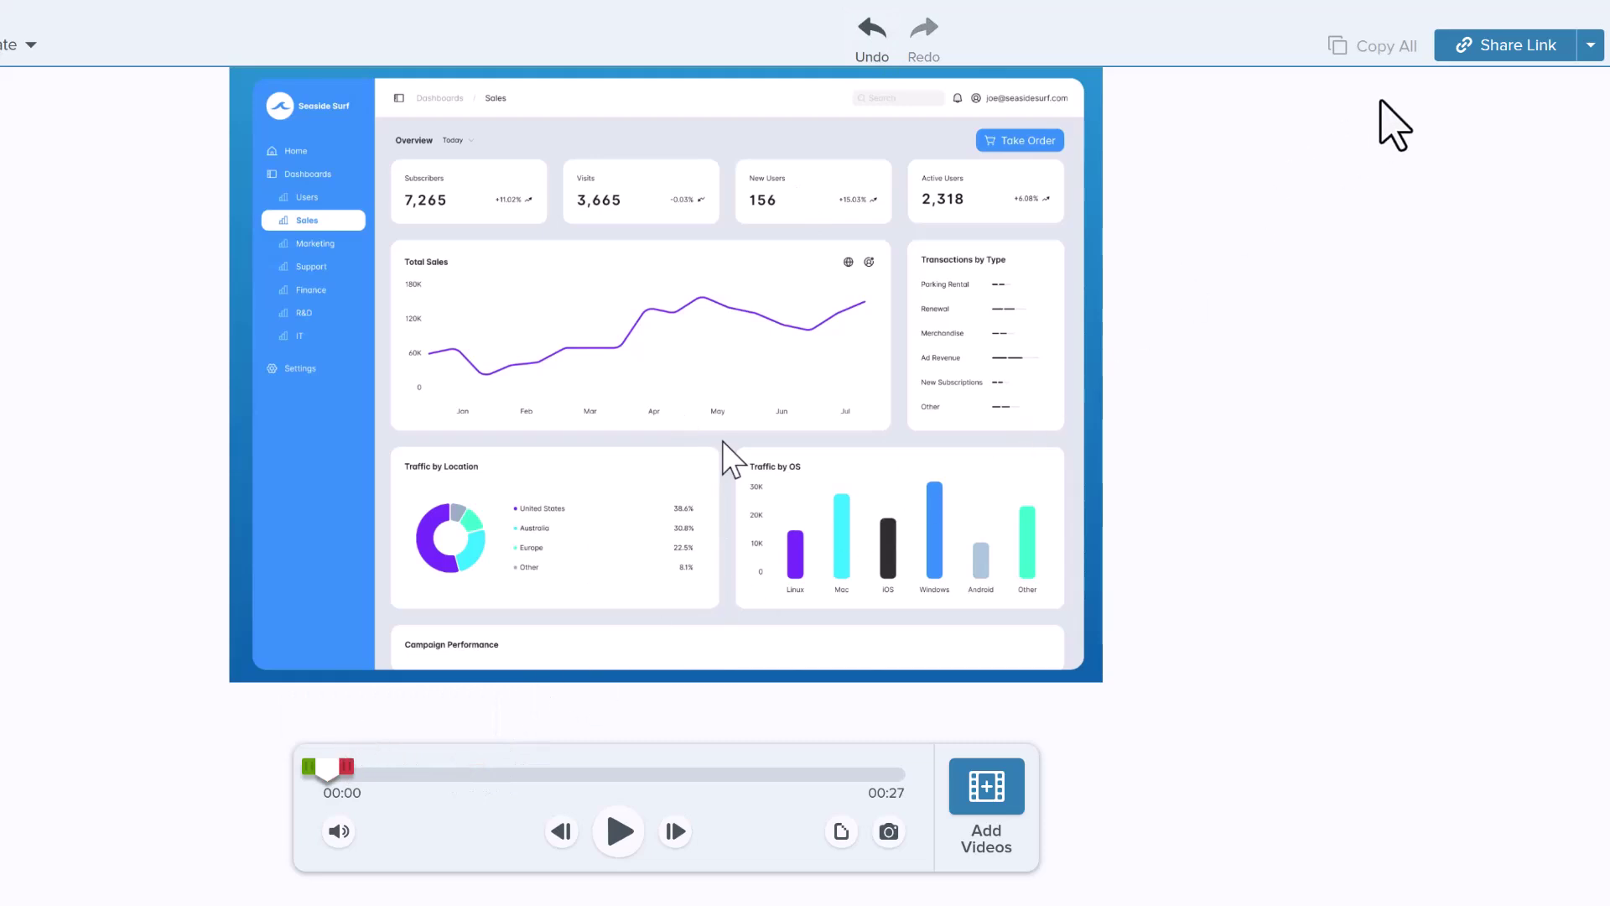
click(1485, 45)
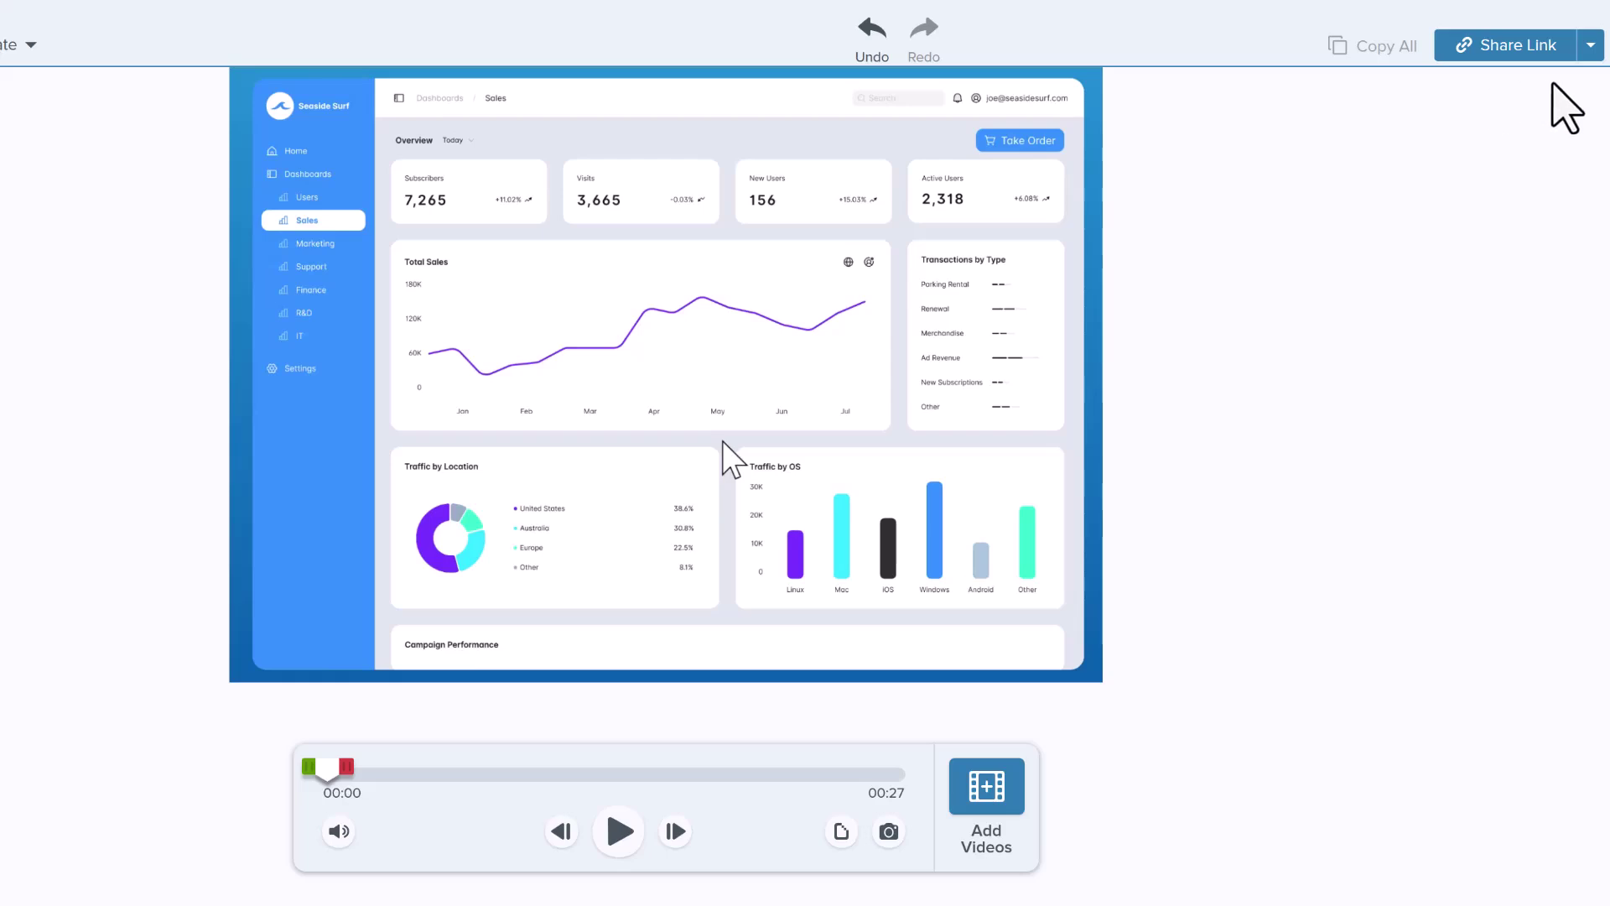
- Show the share destinations list from the Share Link dropdown
click(1589, 50)
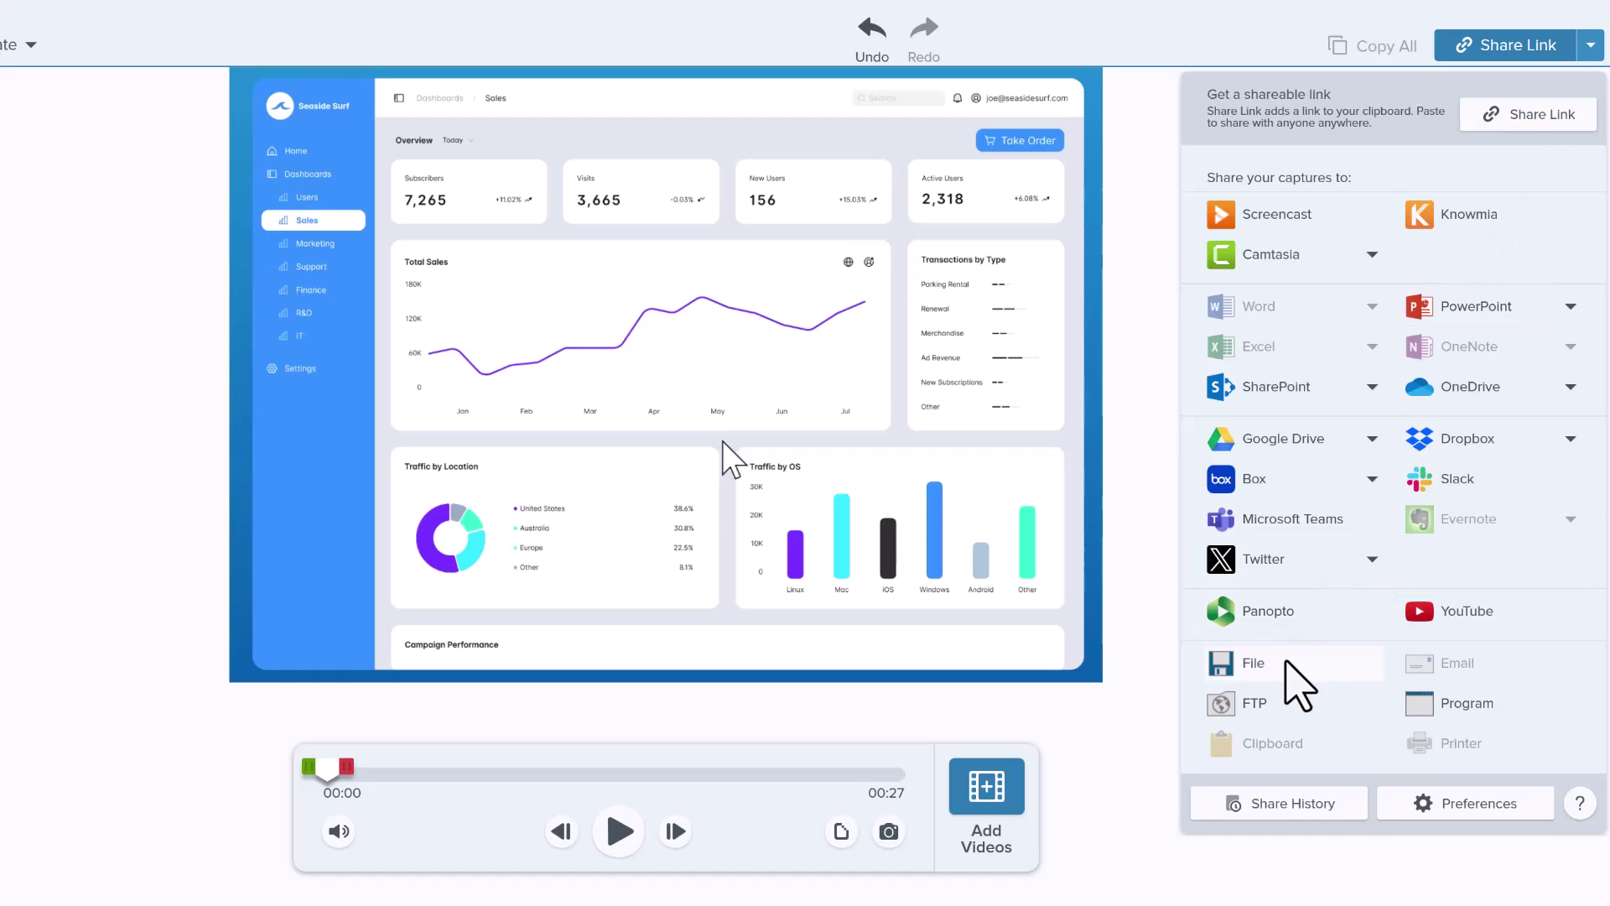
- Save the video as the MP4 file 'Seaside Surf' on the Desktop
click(1287, 663)
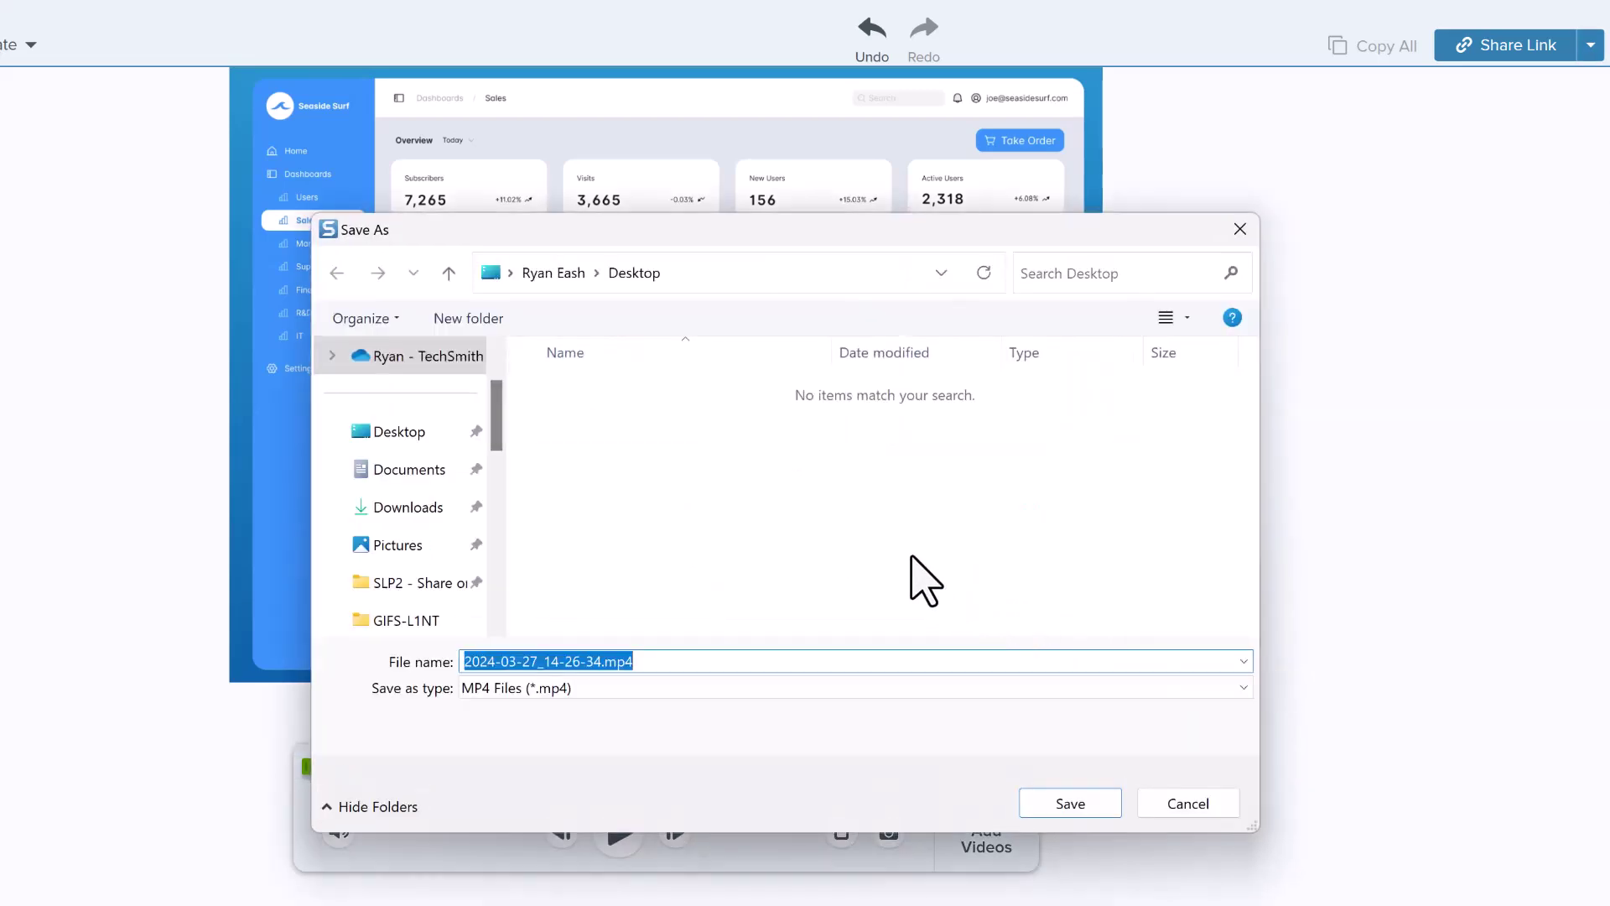
text(Seaside Surf)
click(1057, 806)
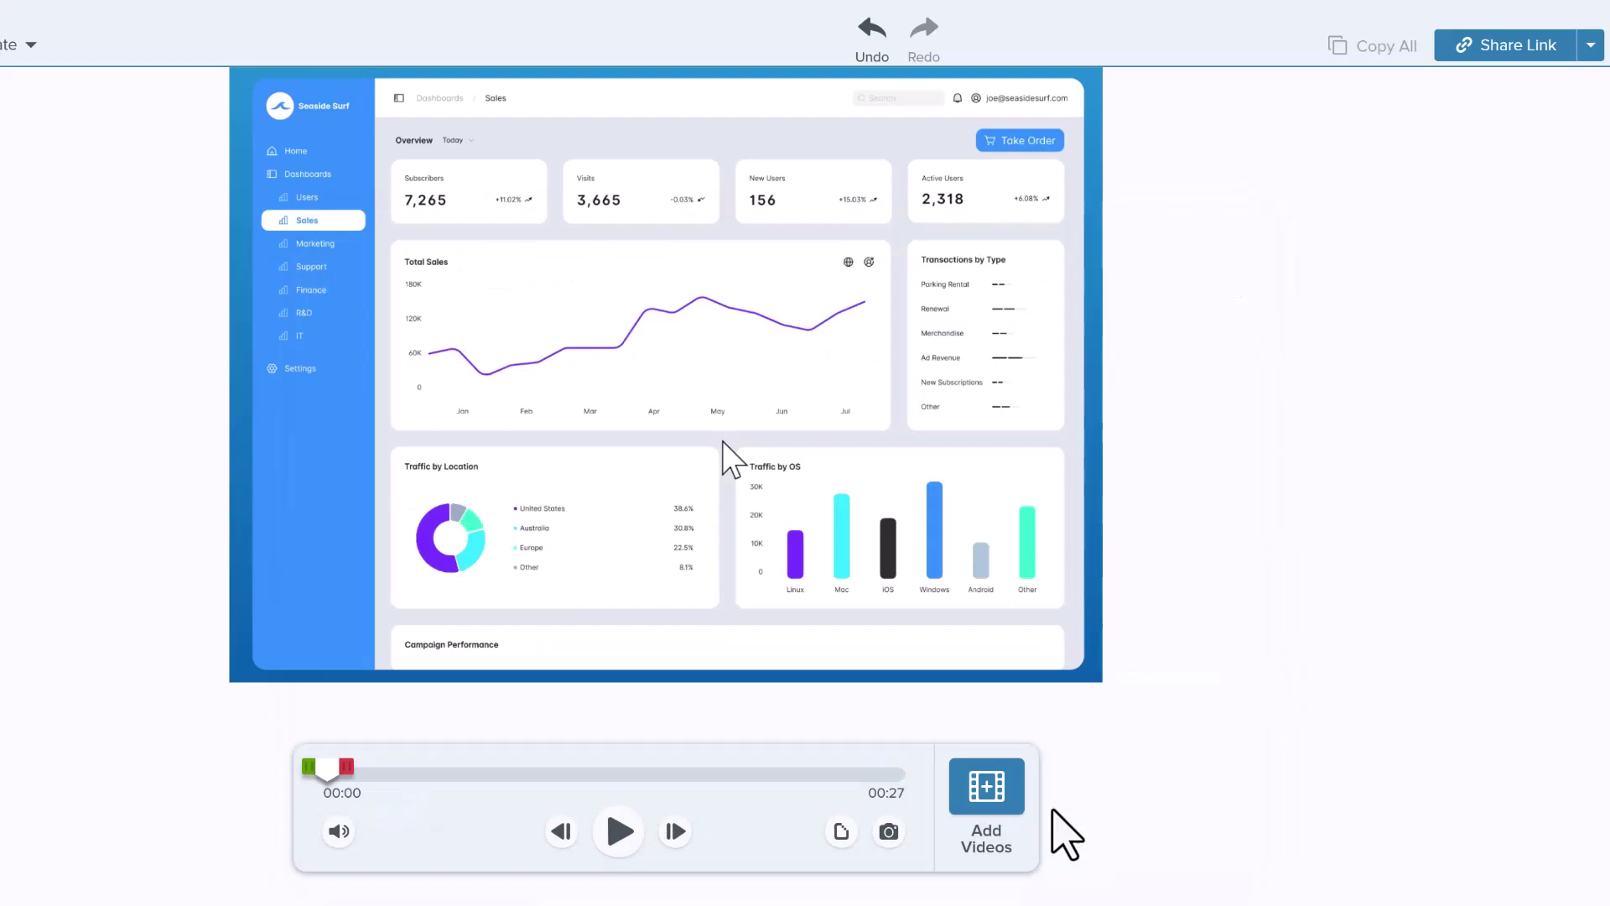